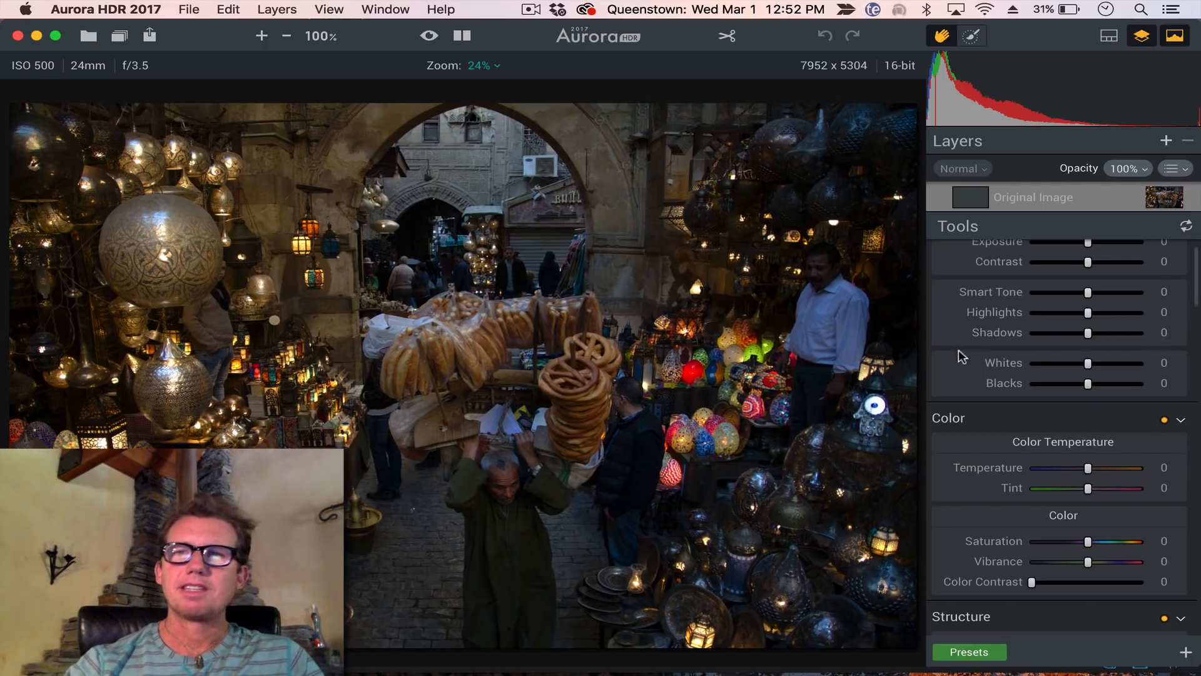
Brighten the original image by setting Smart Tone to +55 and Contrast to +22
click(427, 37)
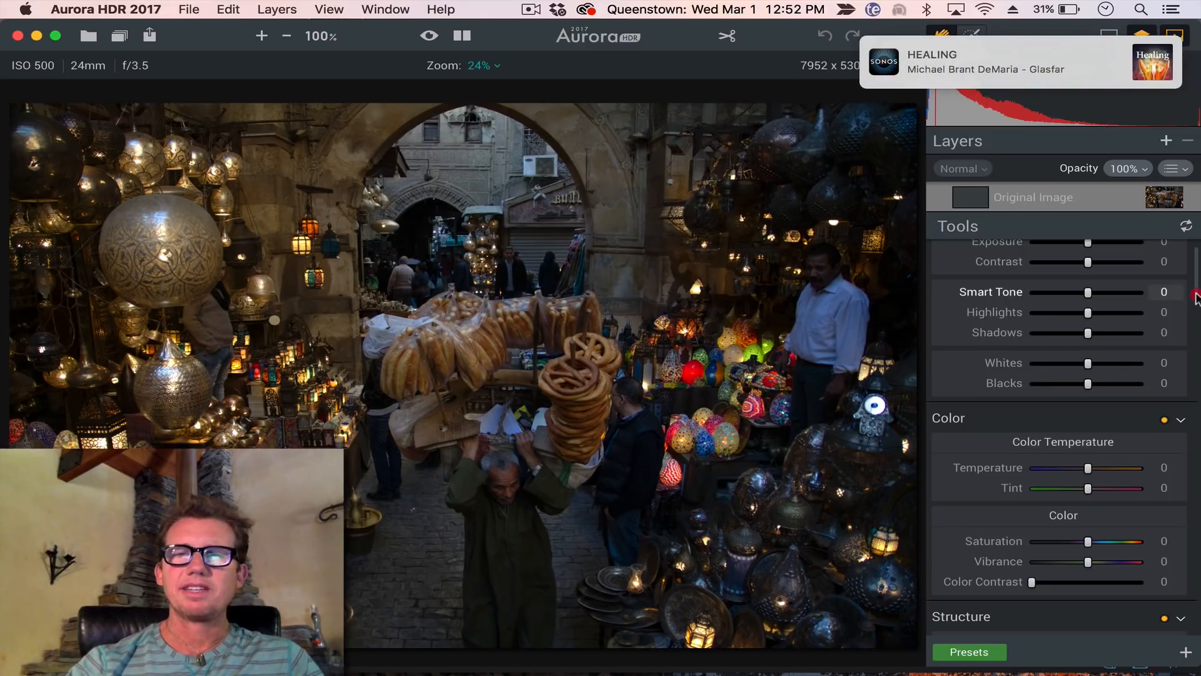
drag(1196, 296, 1196, 268)
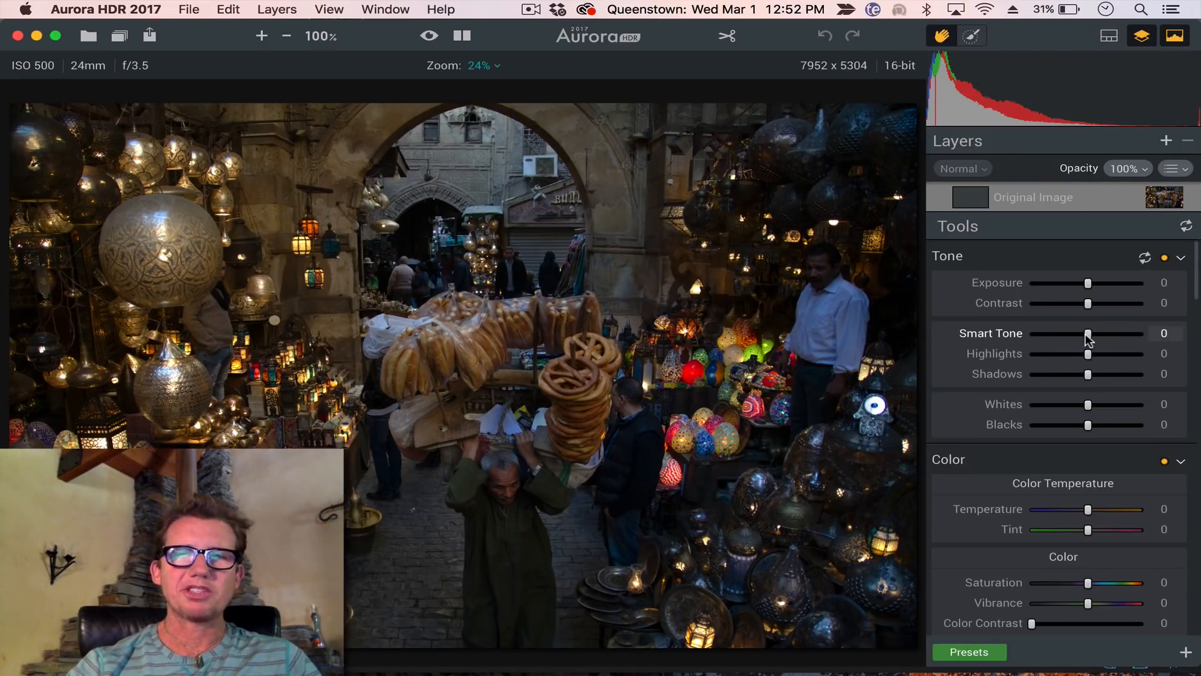
drag(1089, 337, 1099, 308)
click(1088, 305)
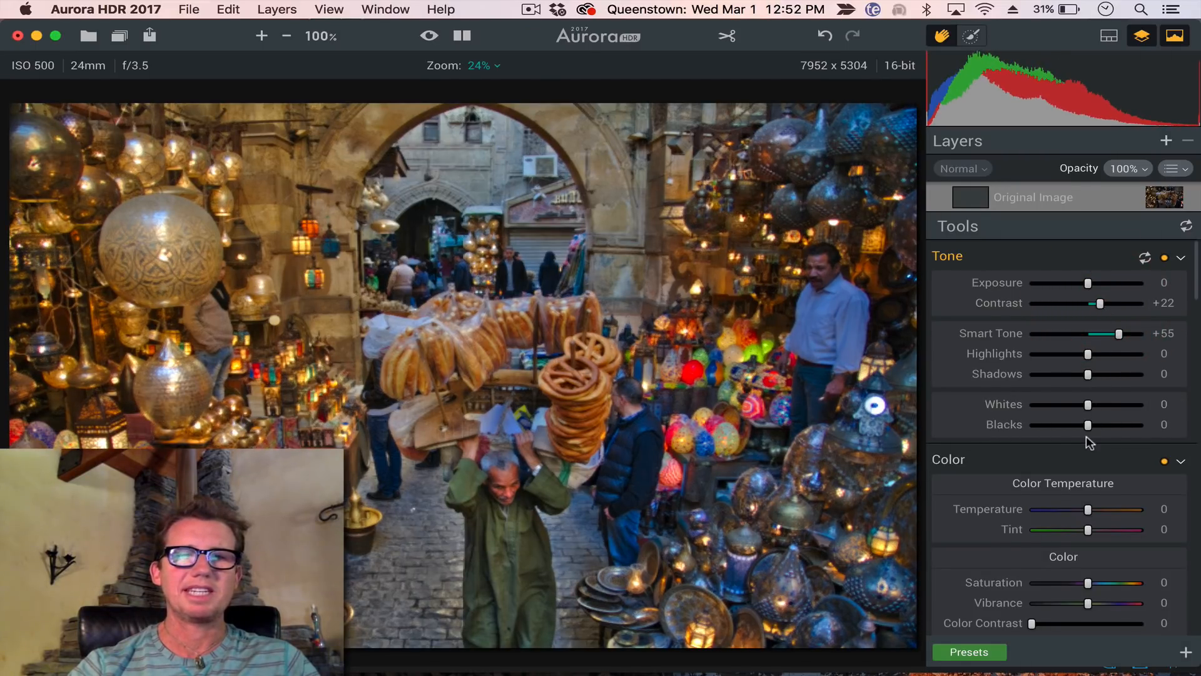
Set the original image's HDR Structure to Amount +58, Softness +21 and Boost +49
scroll(1089, 442, down, 10)
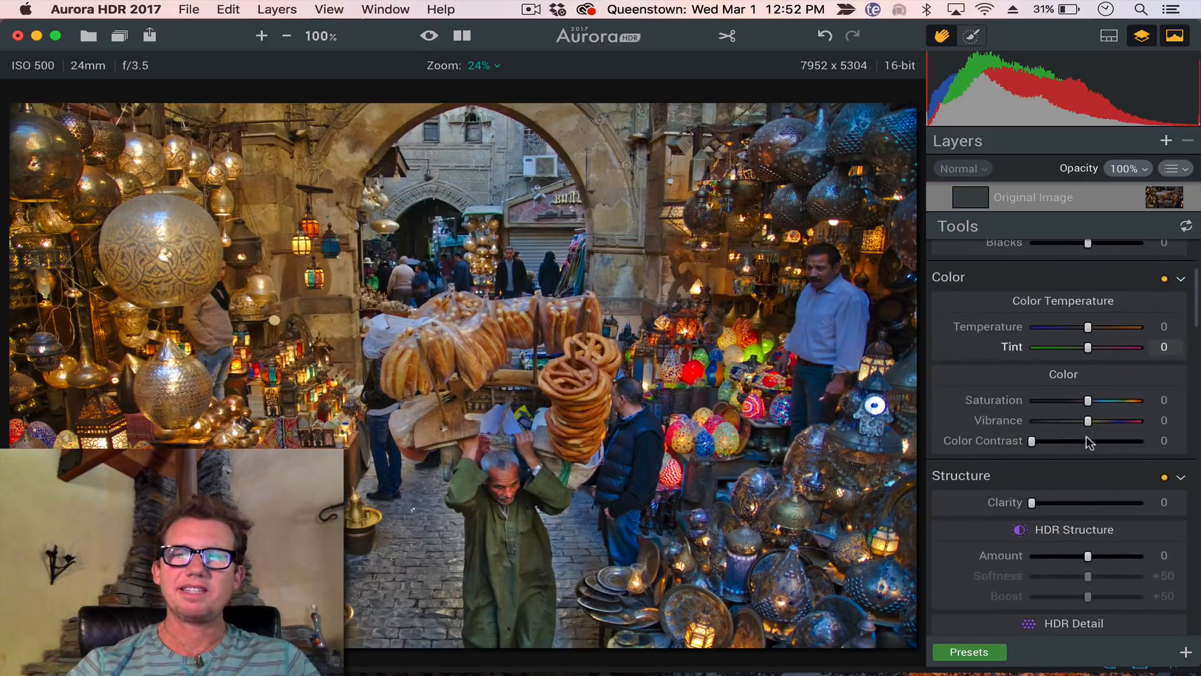
scroll(1089, 442, down, 3)
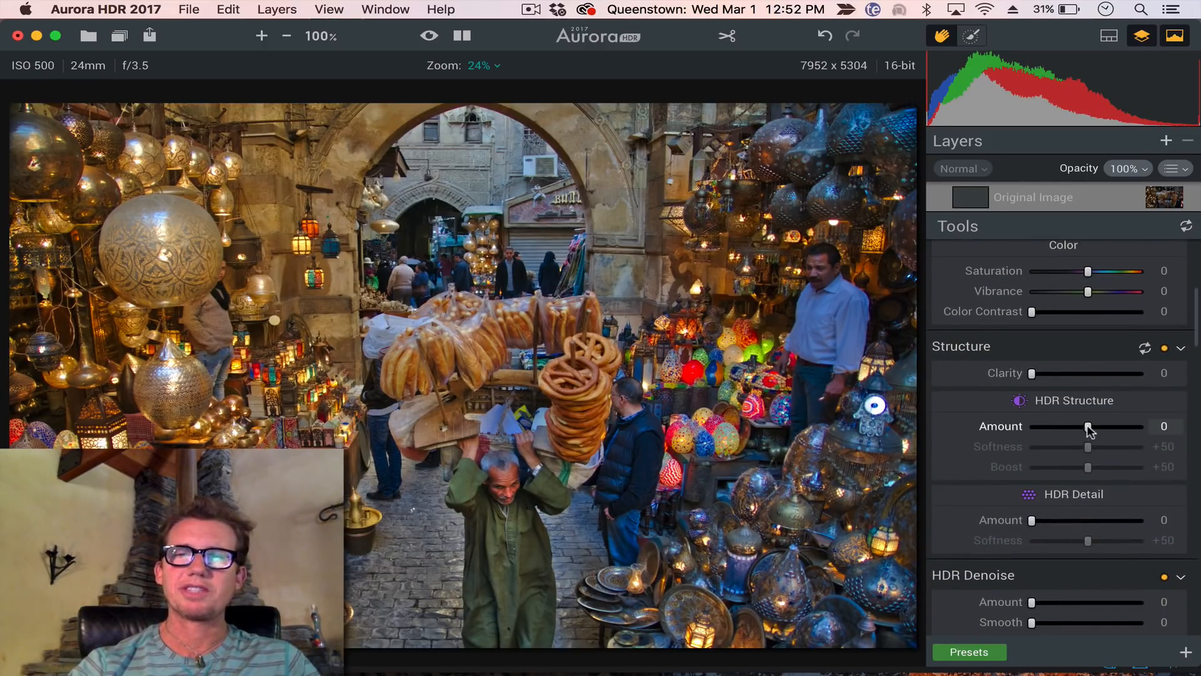
drag(1088, 427, 1055, 449)
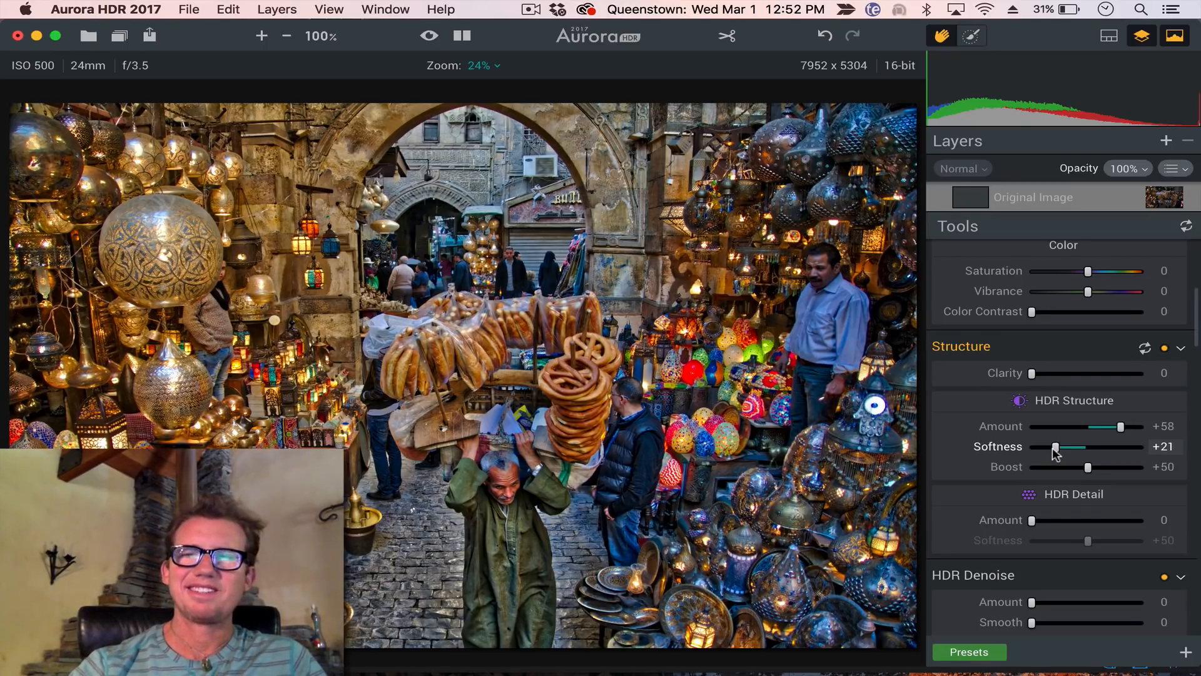
mouse_move(1094, 467)
mouse_down()
mouse_move(1117, 469)
mouse_move(1087, 468)
mouse_up()
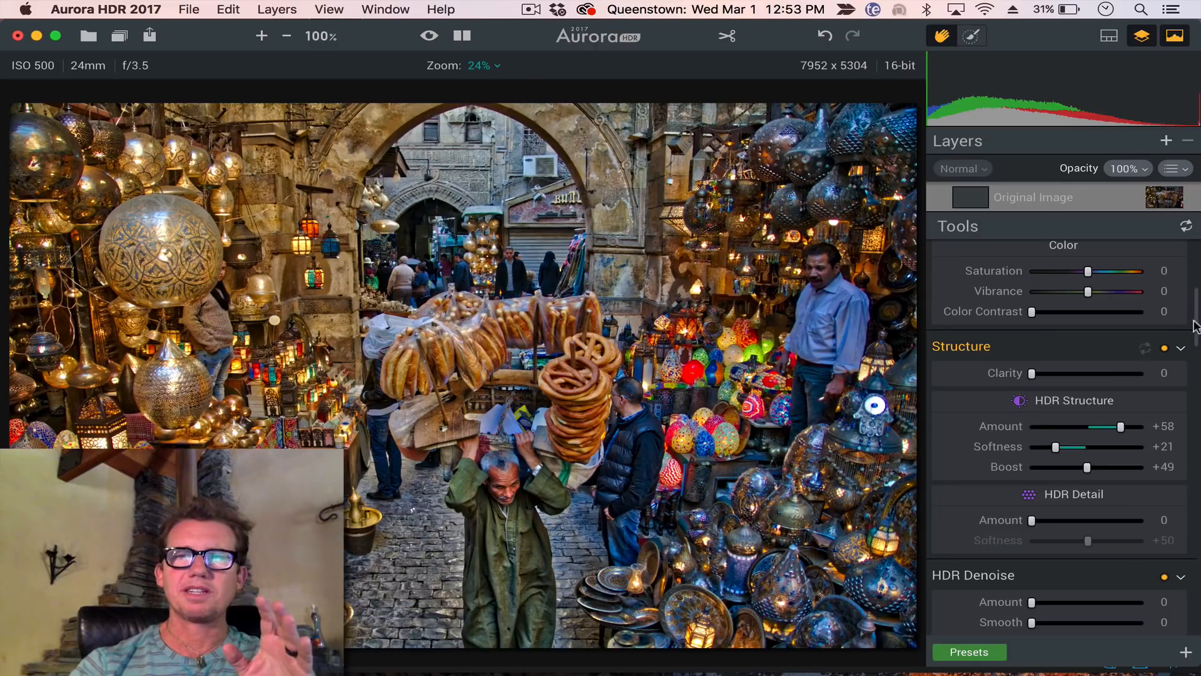
Reduce the original image's color Saturation to -17
drag(1194, 324, 1194, 306)
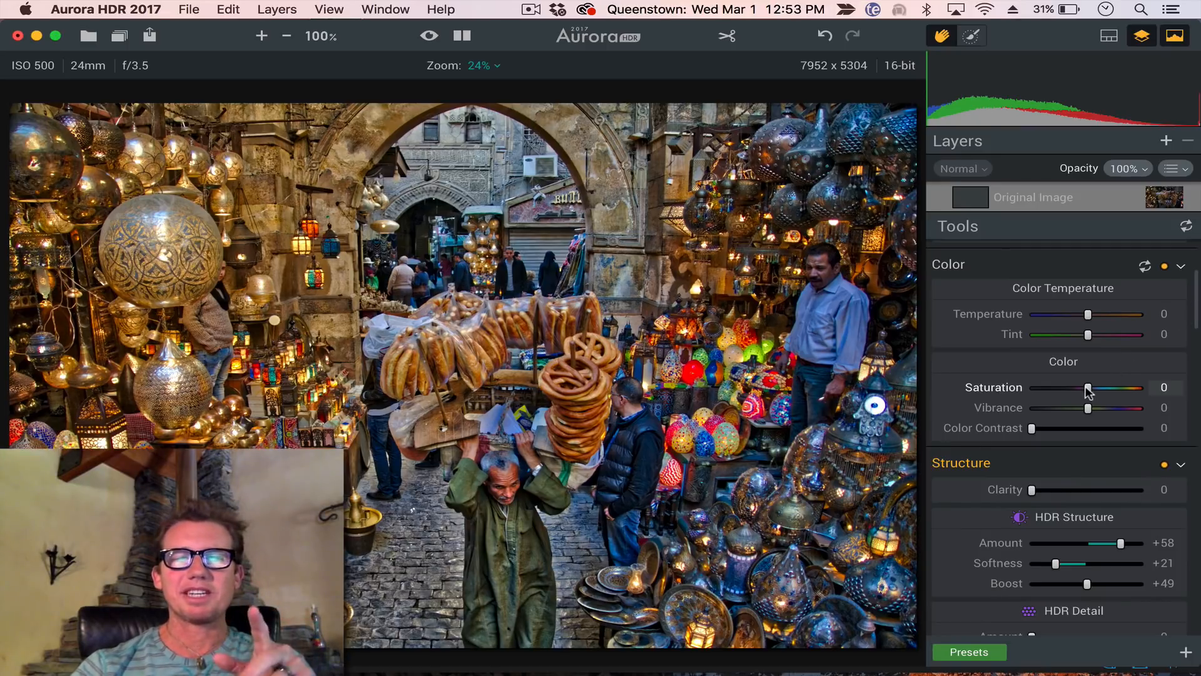
drag(1075, 391, 1063, 393)
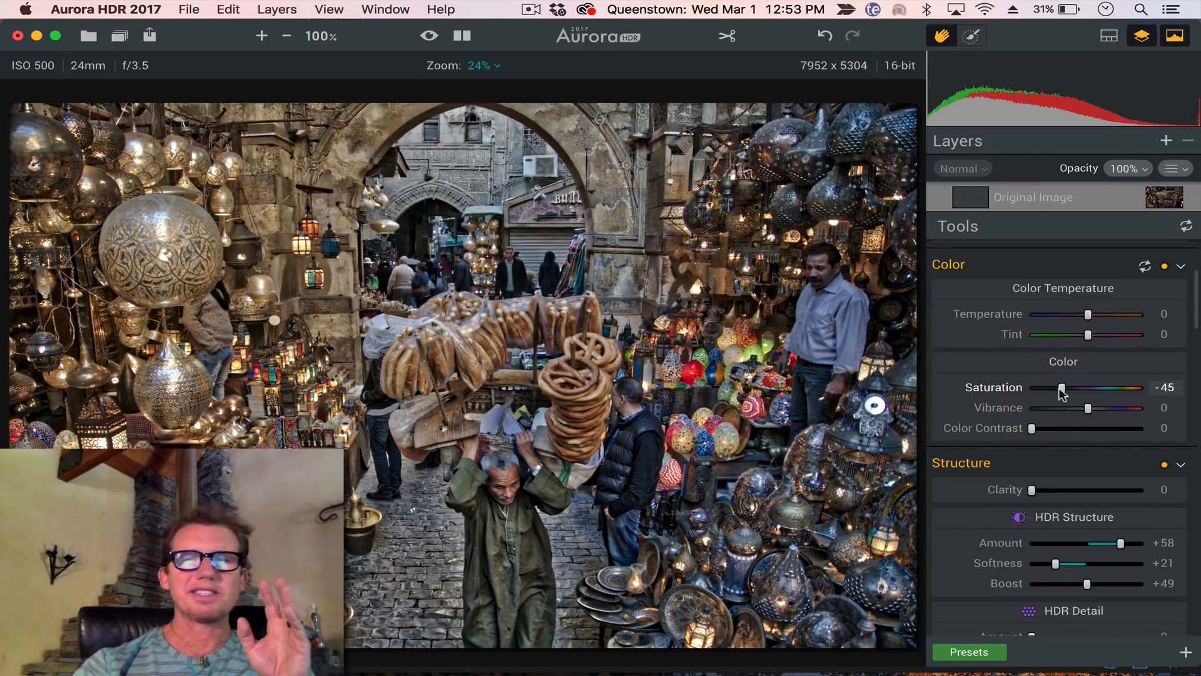
drag(1062, 392, 1075, 389)
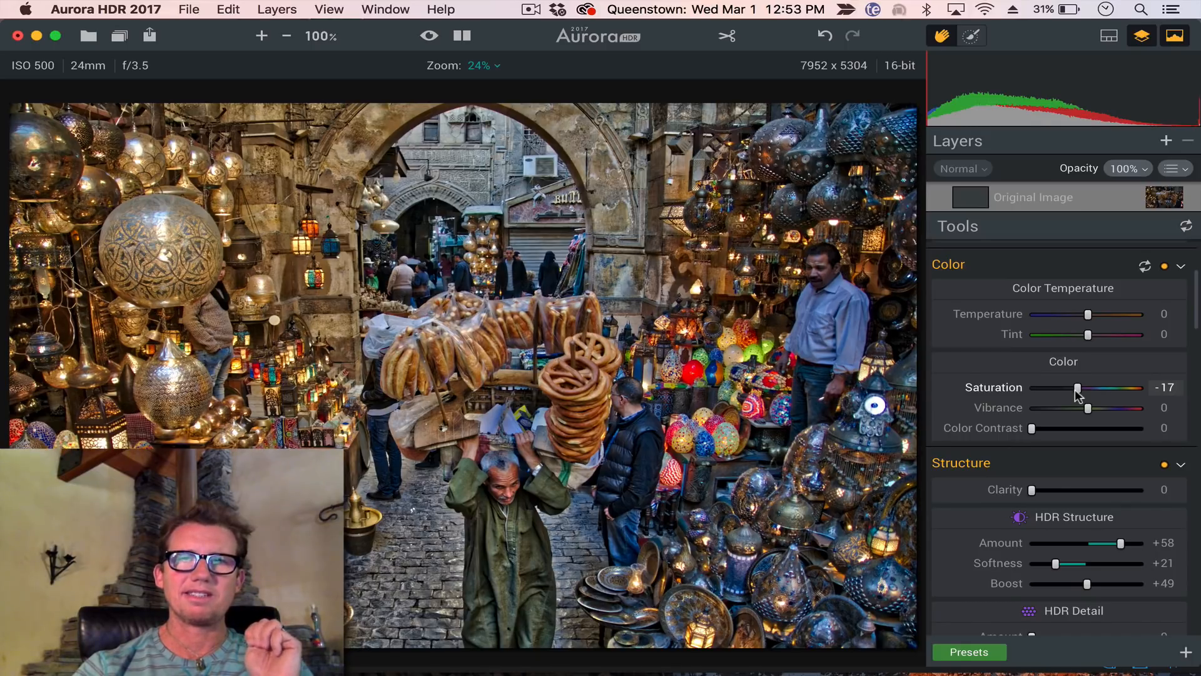
Add an adjustment layer and set its Image Radiance to Amount +58, Brightness +27 and Smart Colorize +55
click(1164, 142)
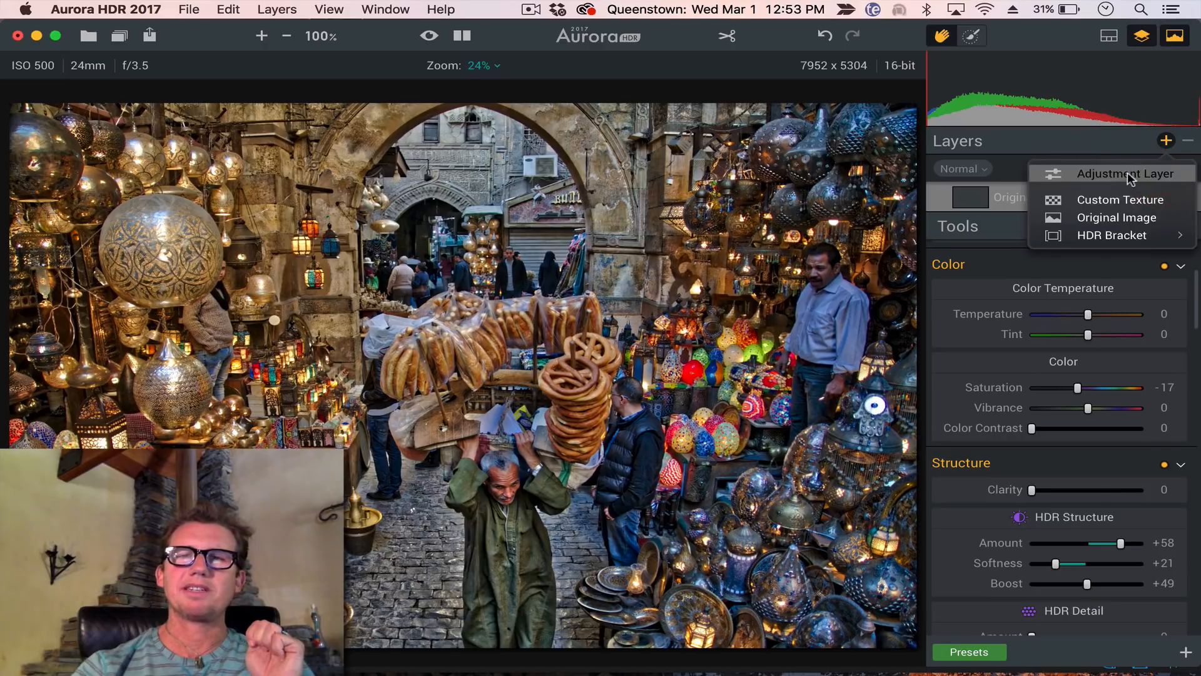
click(1131, 179)
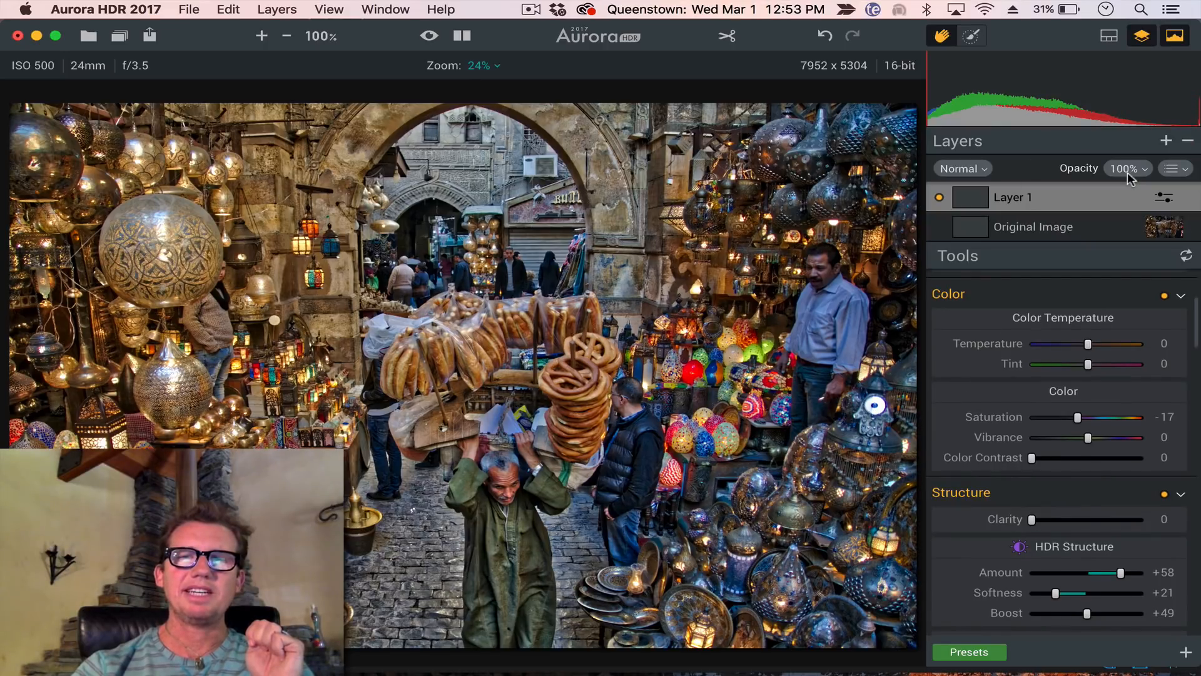
scroll(1119, 425, down, 3)
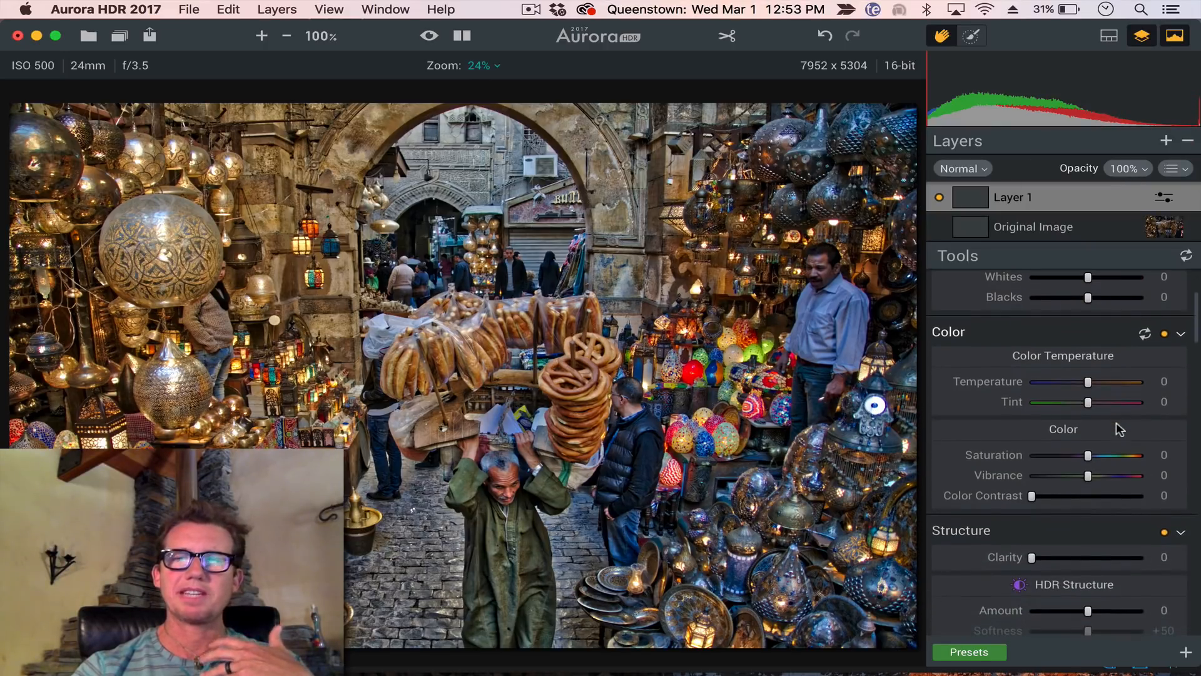
scroll(1119, 429, down, 10)
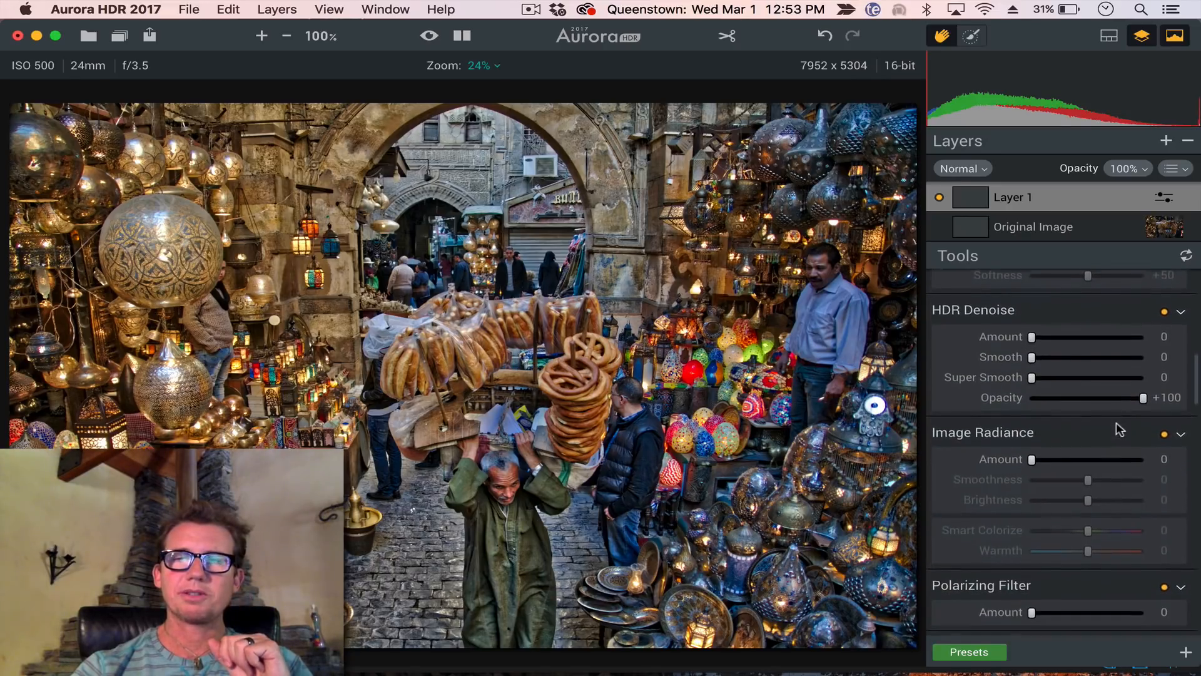
drag(1089, 463, 1097, 461)
drag(1113, 529, 1103, 500)
With a smaller mask brush, paint the radiance effect onto the colorful lamps and the hanging lanterns and brass globes on both sides of the market
click(972, 36)
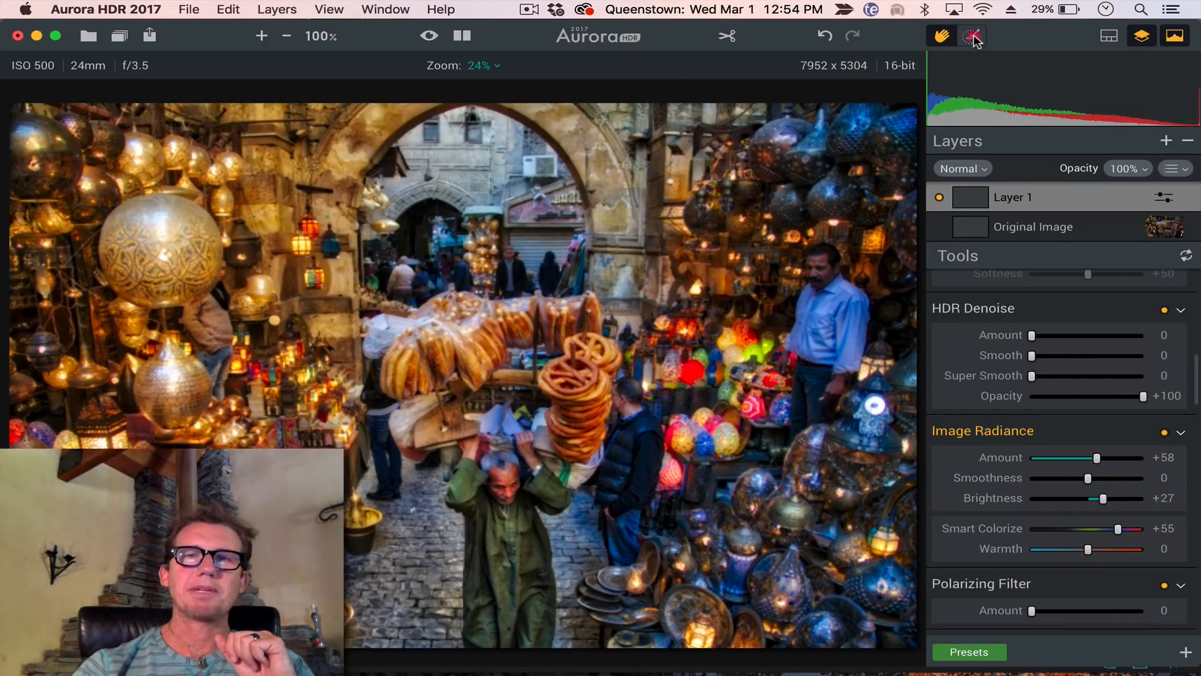
key(bracketleft)
key(bracketleft)
key(bracketleft)
key(bracketleft)
key(bracketleft)
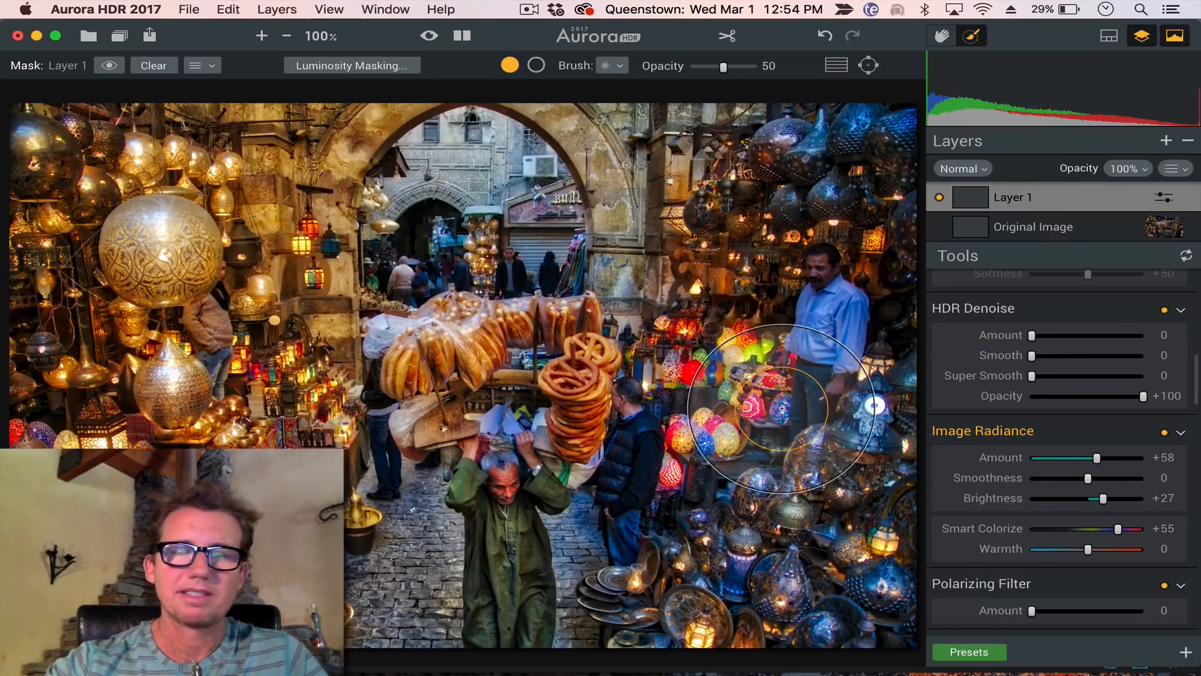
mouse_move(705, 457)
mouse_down()
mouse_move(748, 419)
mouse_move(750, 404)
mouse_move(725, 397)
mouse_move(702, 361)
mouse_move(732, 320)
mouse_move(752, 506)
mouse_move(773, 537)
mouse_move(871, 543)
mouse_up()
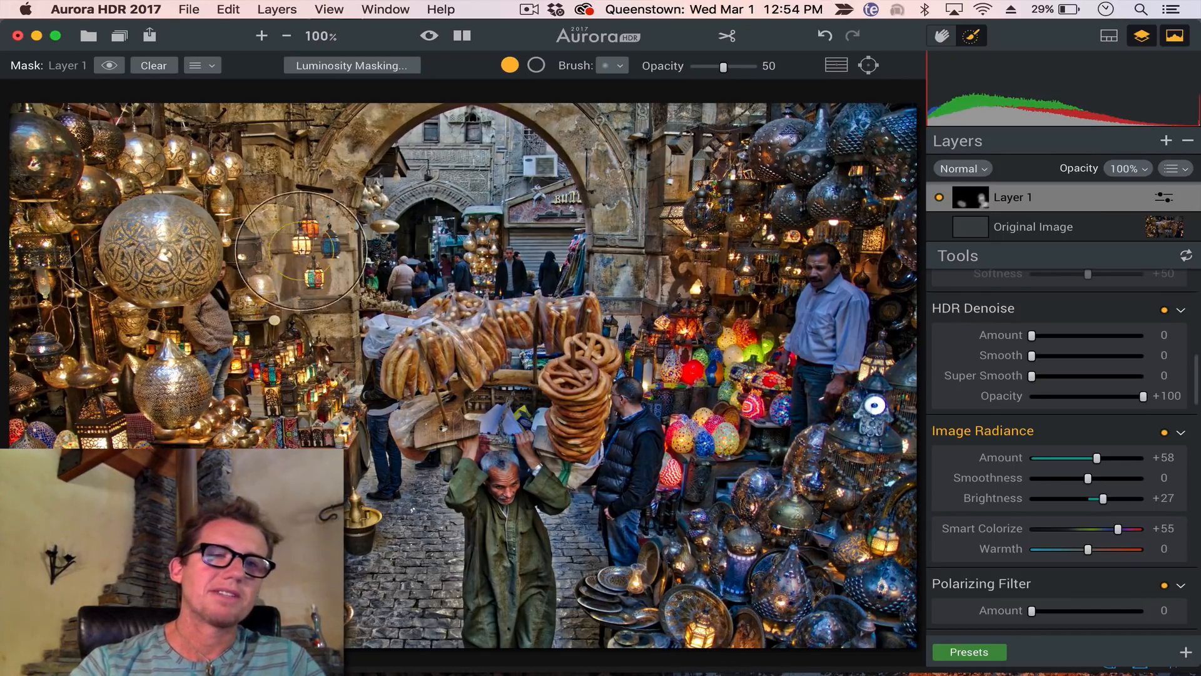
mouse_move(303, 241)
mouse_down()
mouse_move(281, 333)
mouse_move(202, 313)
mouse_move(195, 274)
mouse_move(158, 267)
mouse_move(164, 243)
mouse_up()
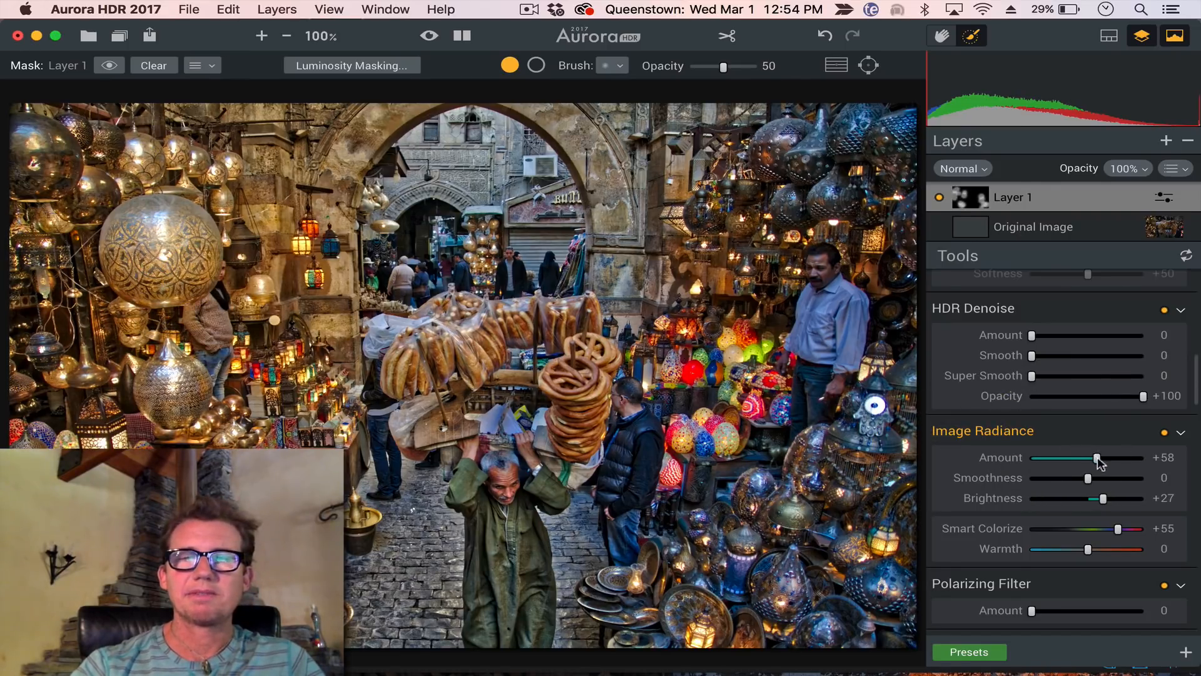
Set Layer 1's Image Radiance Amount to +77 and Smart Colorize to +62, and check the layer's mask overlay
click(1122, 458)
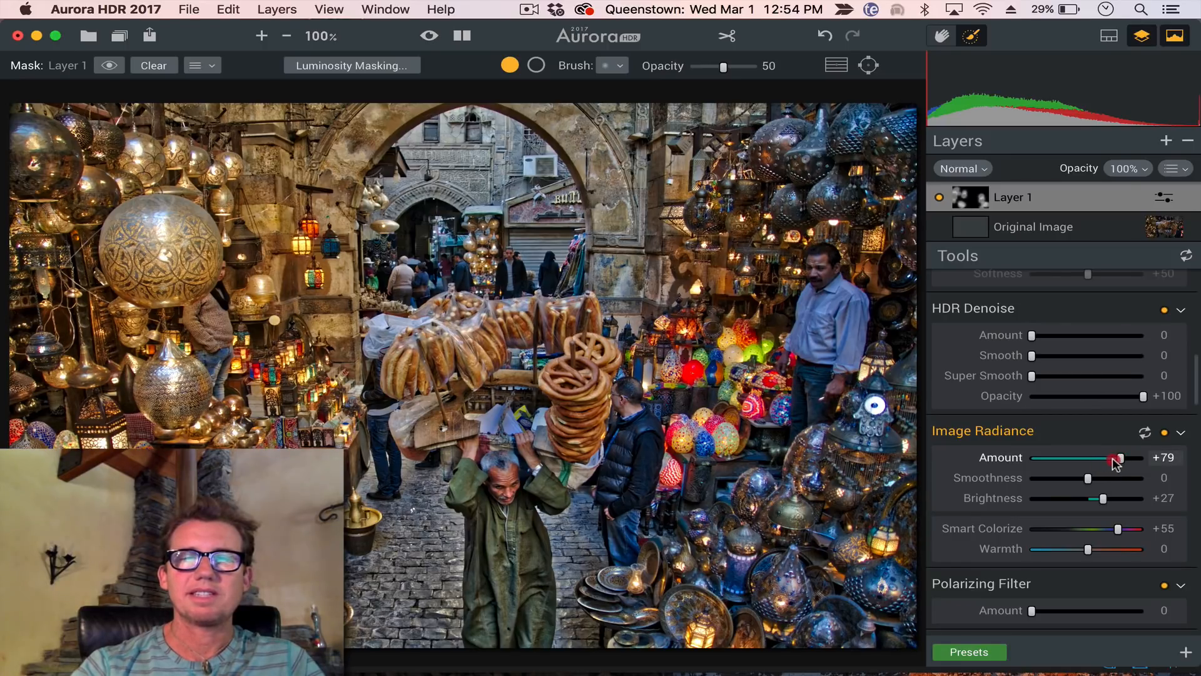
drag(1121, 457, 1124, 458)
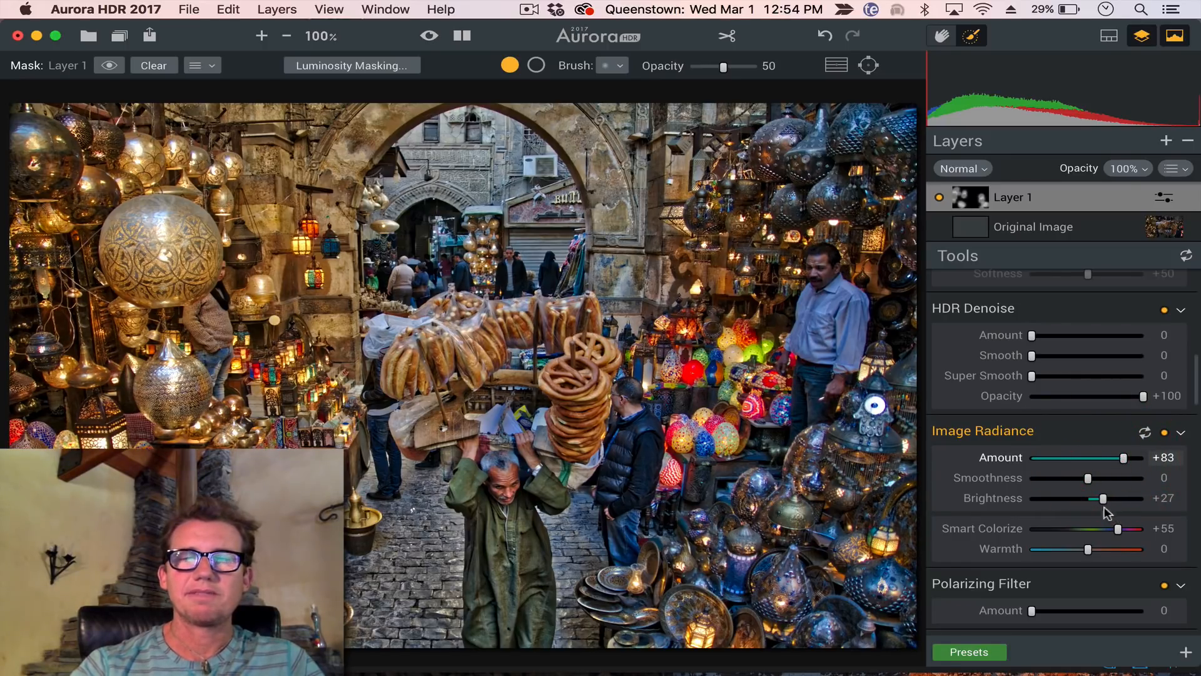
drag(1116, 529, 1120, 529)
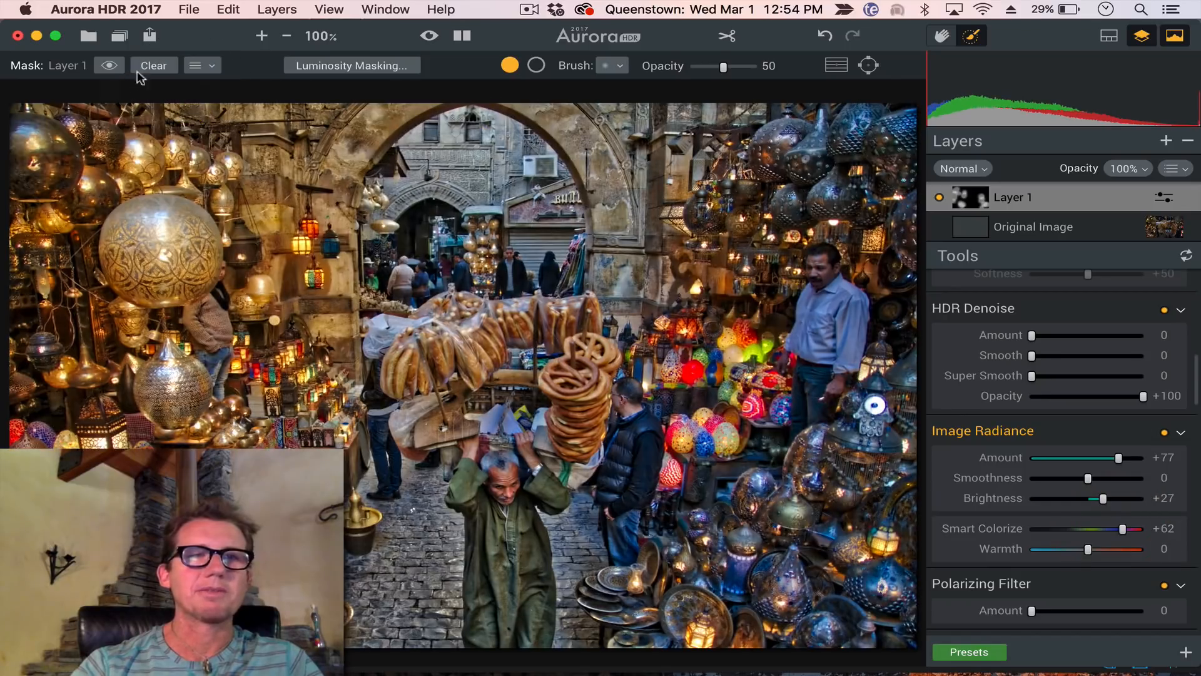
click(109, 68)
click(110, 68)
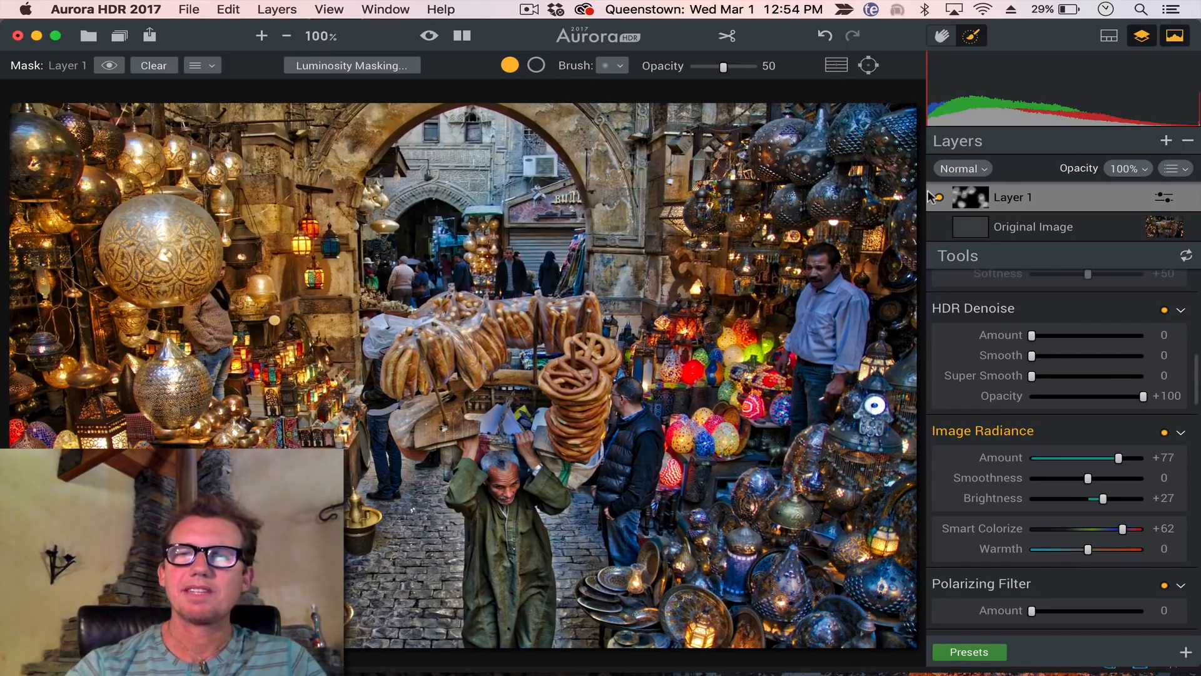
Add a second adjustment layer and set its Saturation to -38
click(1167, 142)
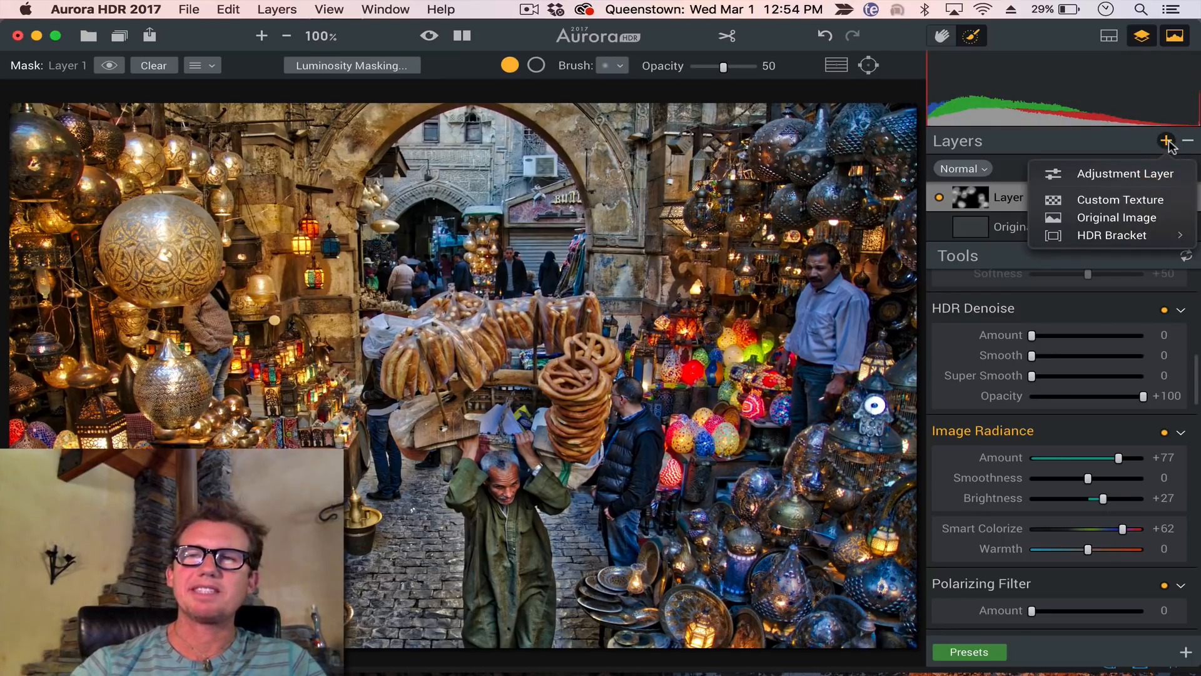
click(1121, 173)
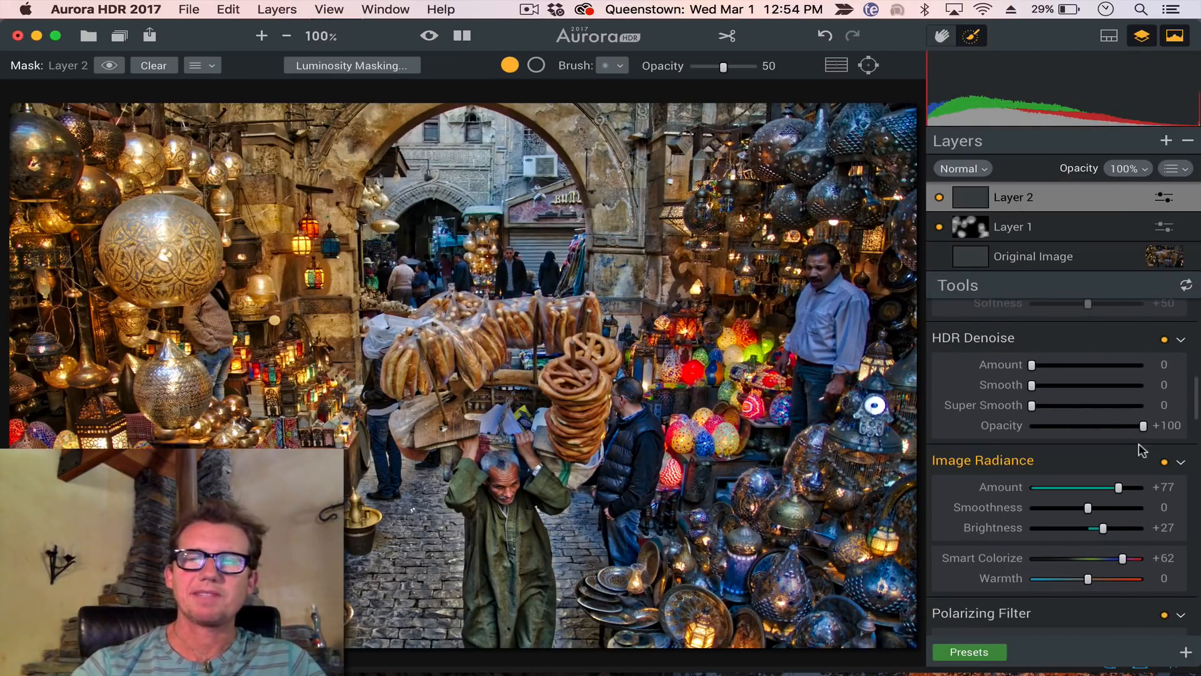
scroll(1139, 443, down, 10)
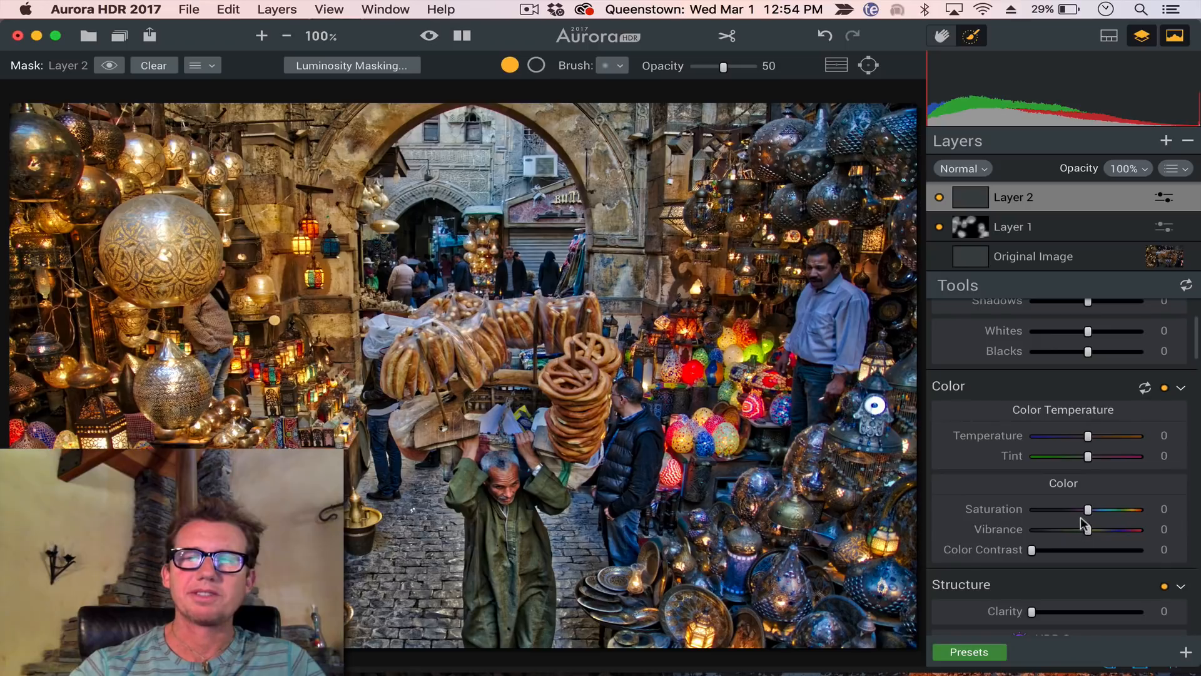
click(1065, 508)
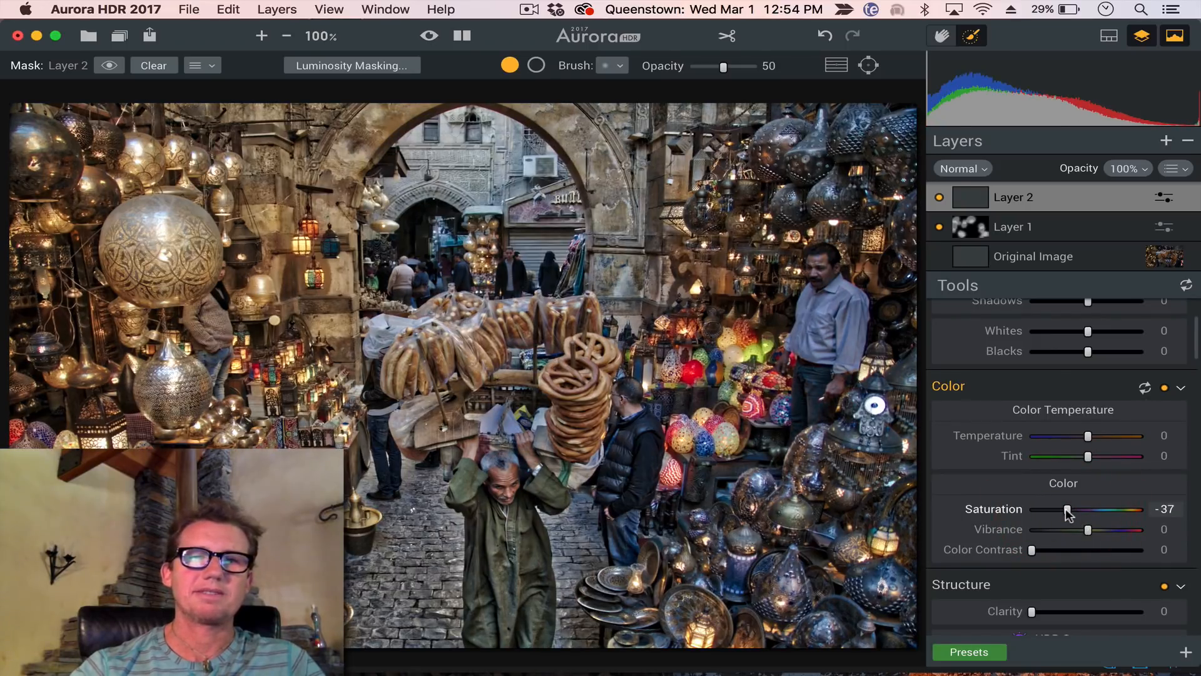
drag(1066, 508, 1066, 509)
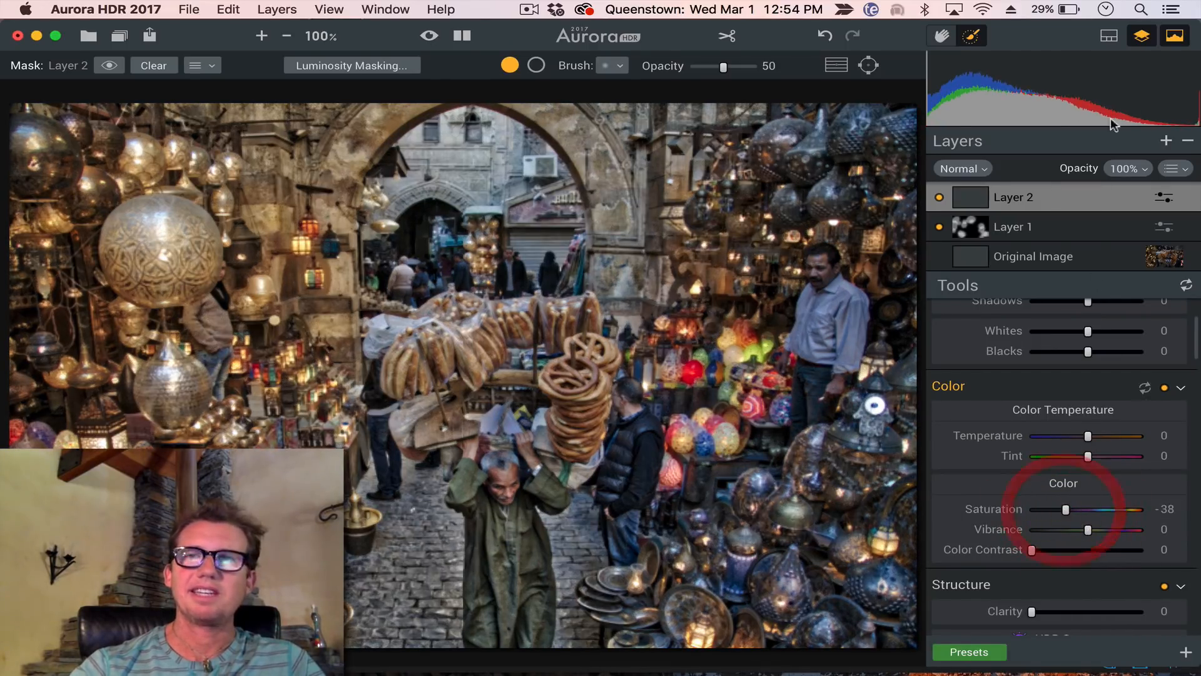
Paint the Layer 2 mask over the cobbled street, the stone archway and the outer edges of the market to desaturate them
click(971, 36)
mouse_move(387, 528)
mouse_down()
mouse_move(438, 590)
mouse_move(485, 604)
mouse_move(500, 545)
mouse_move(399, 552)
mouse_up()
mouse_move(338, 514)
mouse_down()
mouse_move(364, 509)
mouse_move(292, 433)
mouse_move(307, 359)
mouse_move(368, 265)
mouse_move(351, 164)
mouse_move(496, 143)
mouse_move(595, 198)
mouse_move(594, 157)
mouse_up()
mouse_move(654, 508)
mouse_down()
mouse_move(697, 519)
mouse_move(798, 451)
mouse_move(867, 451)
mouse_move(835, 319)
mouse_move(895, 395)
mouse_move(845, 325)
mouse_move(879, 239)
mouse_move(868, 314)
mouse_move(816, 324)
mouse_move(845, 157)
mouse_move(880, 166)
mouse_move(815, 167)
mouse_move(824, 147)
mouse_move(881, 217)
mouse_move(884, 163)
mouse_up()
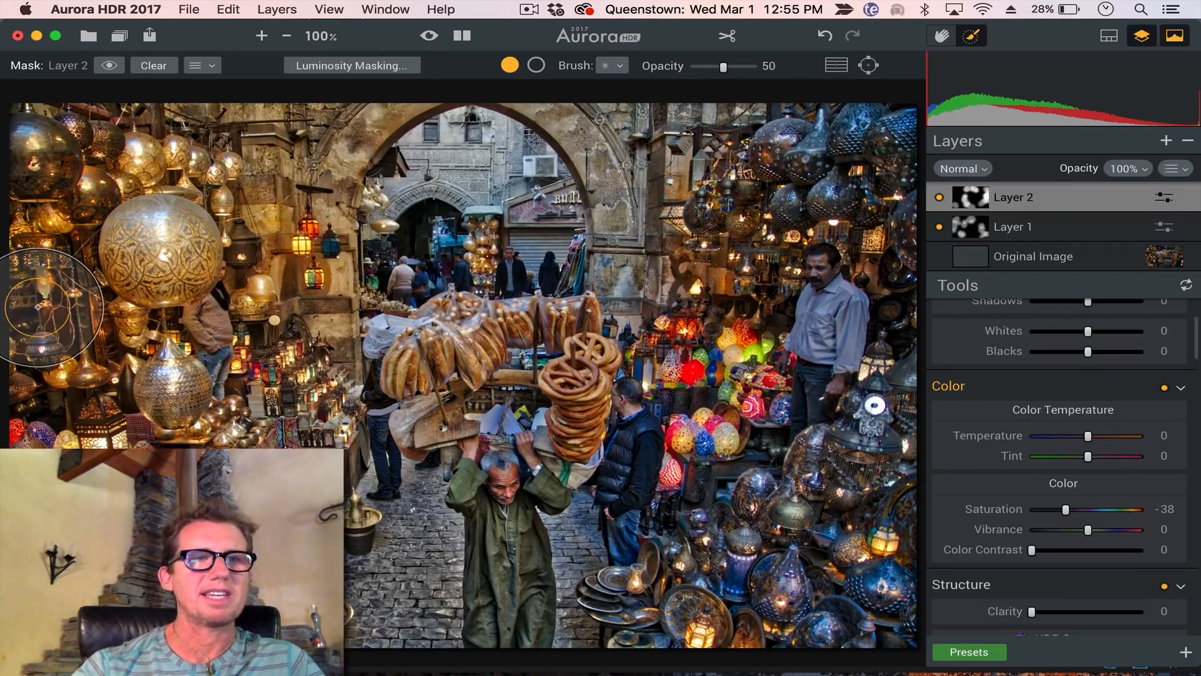
Inspect the Layer 2 mask overlay and compare the edited photo with the original
click(110, 65)
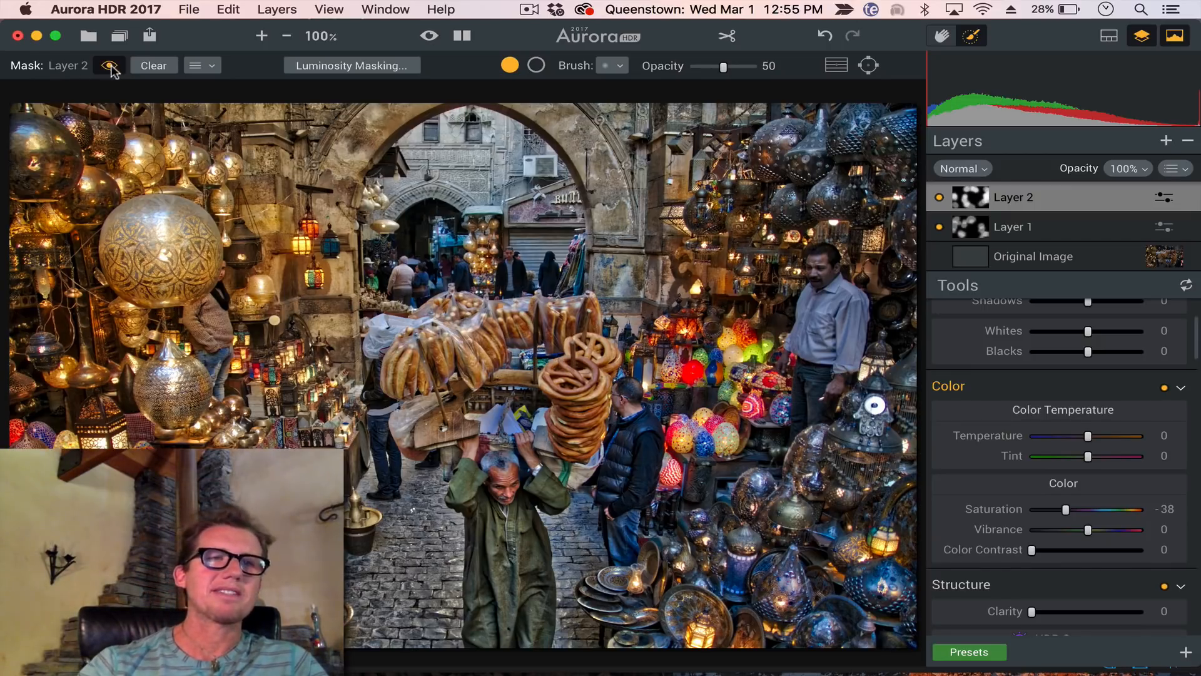
click(111, 66)
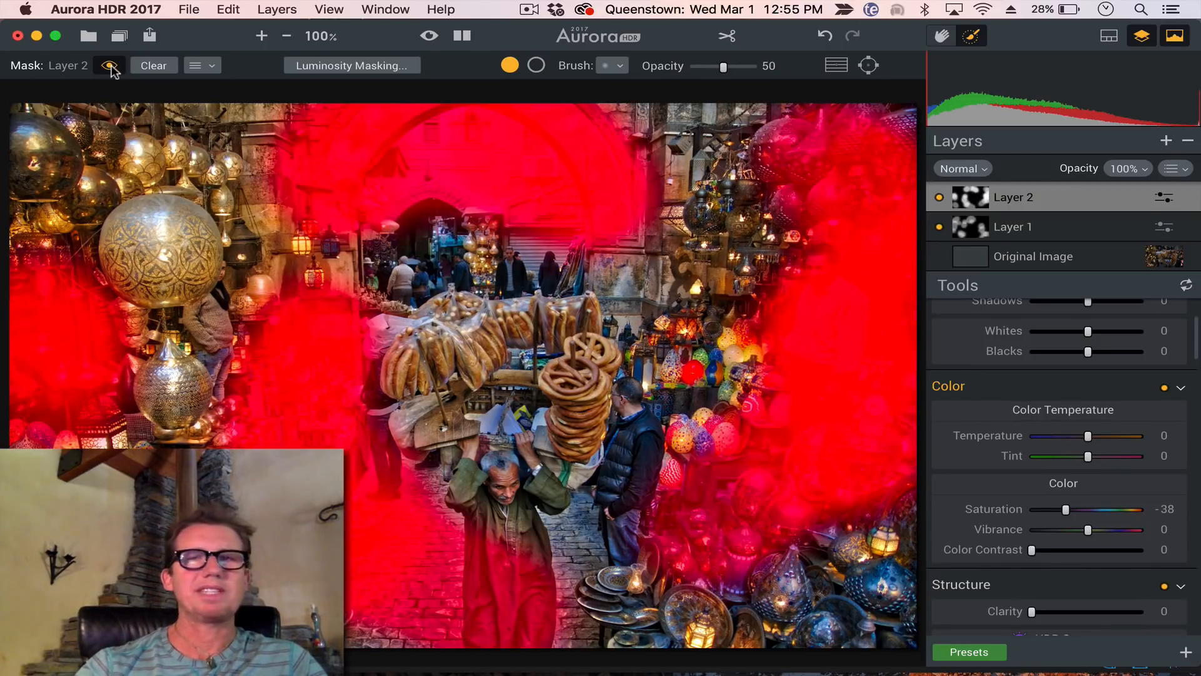
click(110, 66)
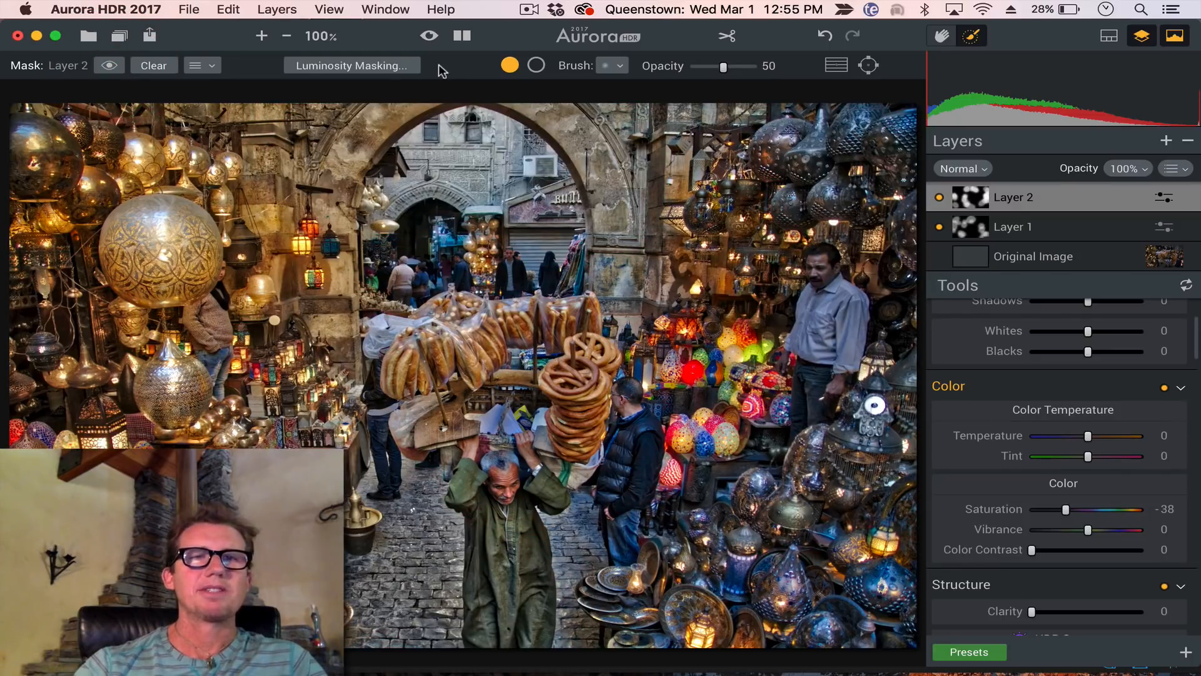
click(431, 37)
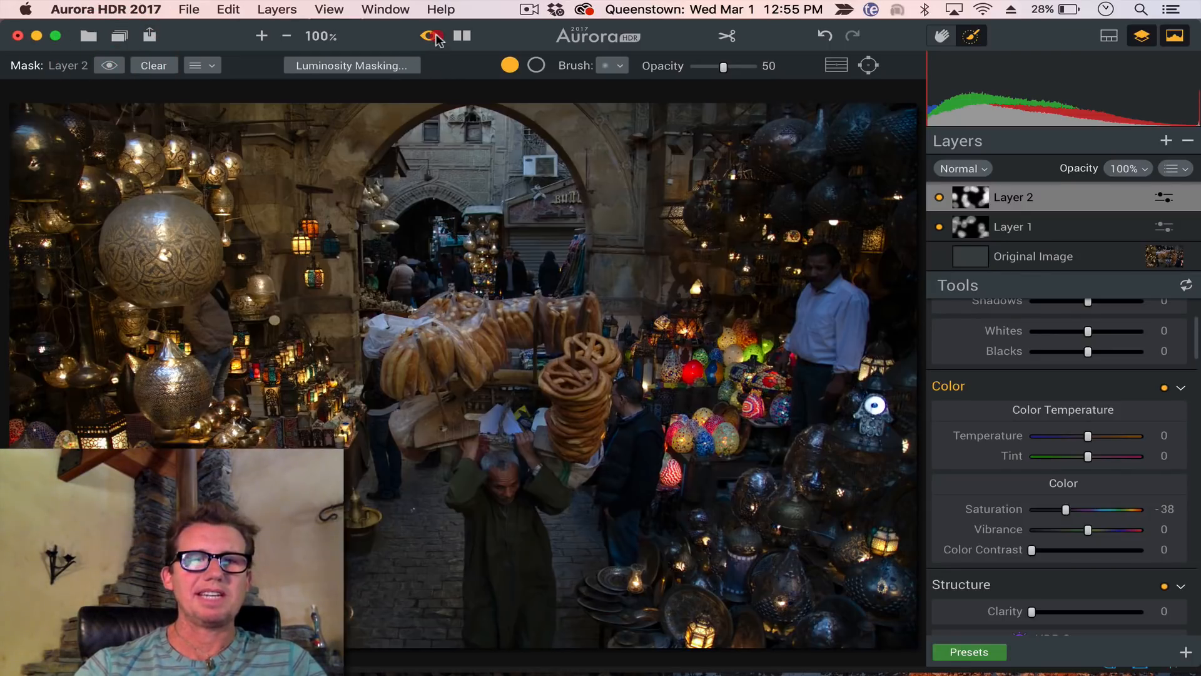
click(436, 38)
click(436, 38)
click(436, 37)
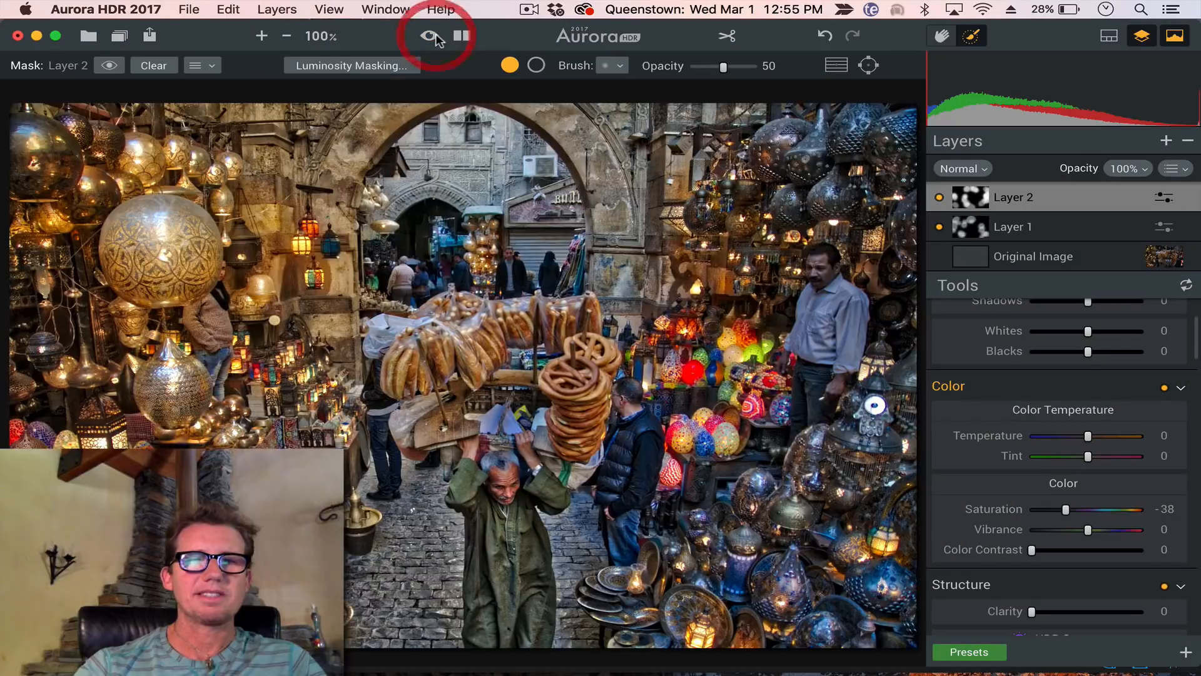
Set the Original Image layer's HDR Structure Amount to +76 and its HDR Detail Amount to +16
click(1046, 261)
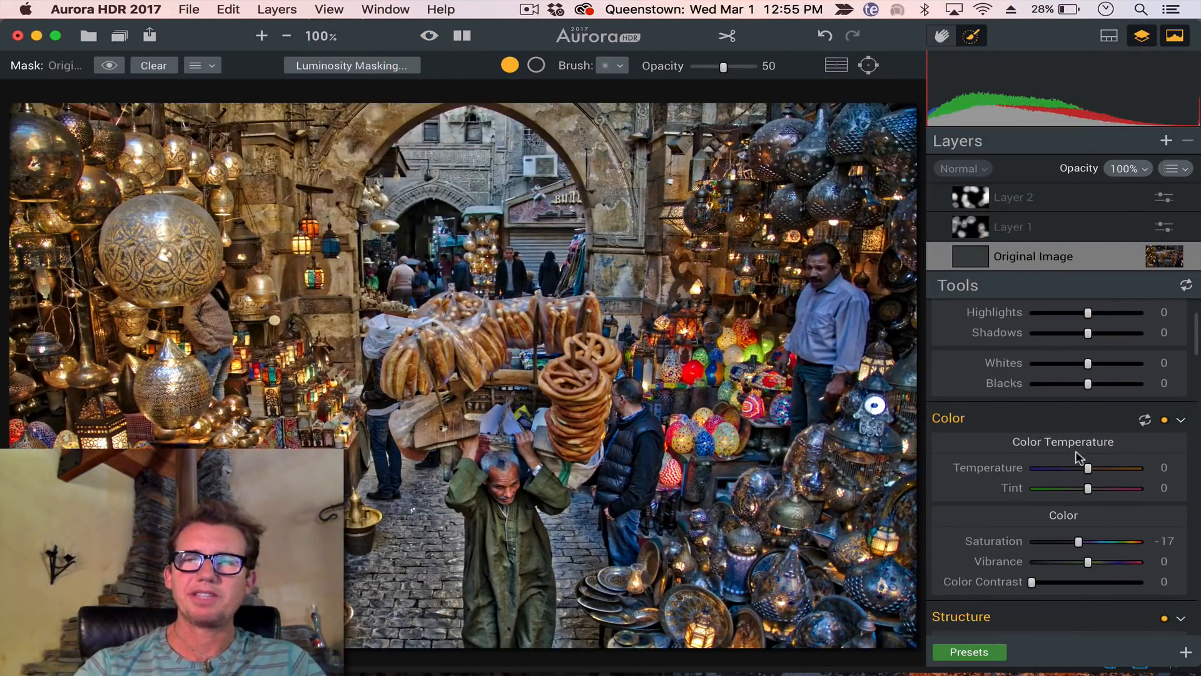
scroll(1088, 537, down, 10)
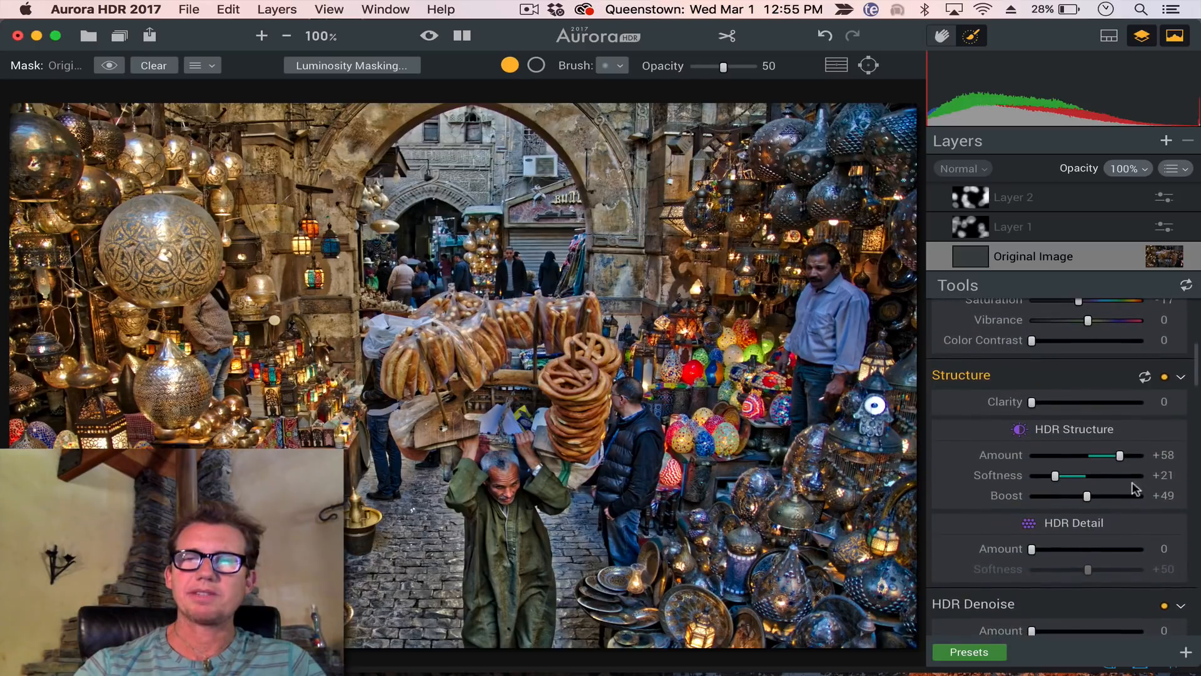
drag(1124, 458, 1132, 463)
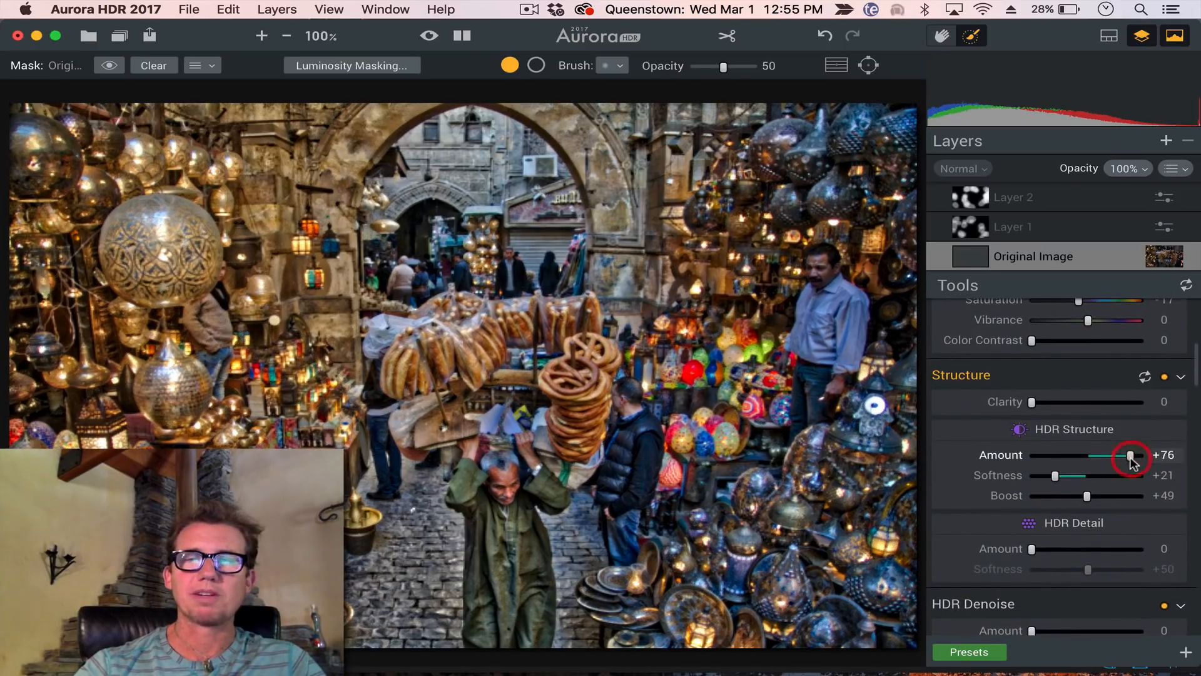
drag(1032, 549, 1054, 549)
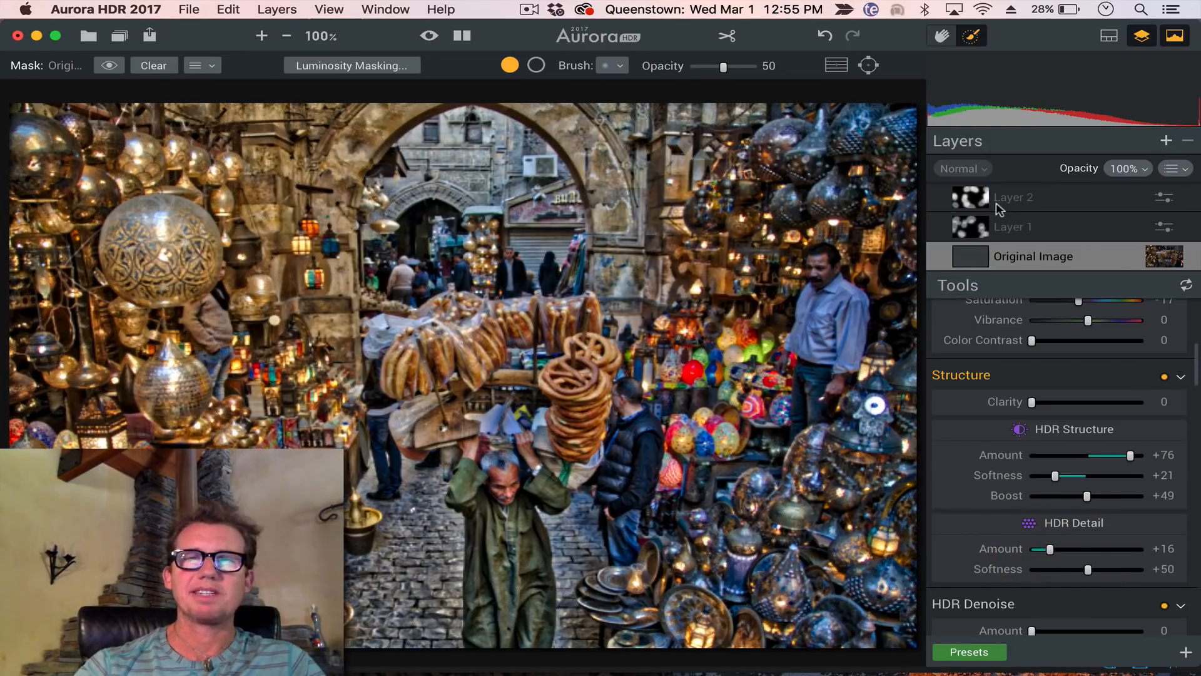
Reselect Layer 2 and export the photo to the Processing folder as the JPEG file Egypt Fun (44 of 388)_HDR.jpeg
click(960, 199)
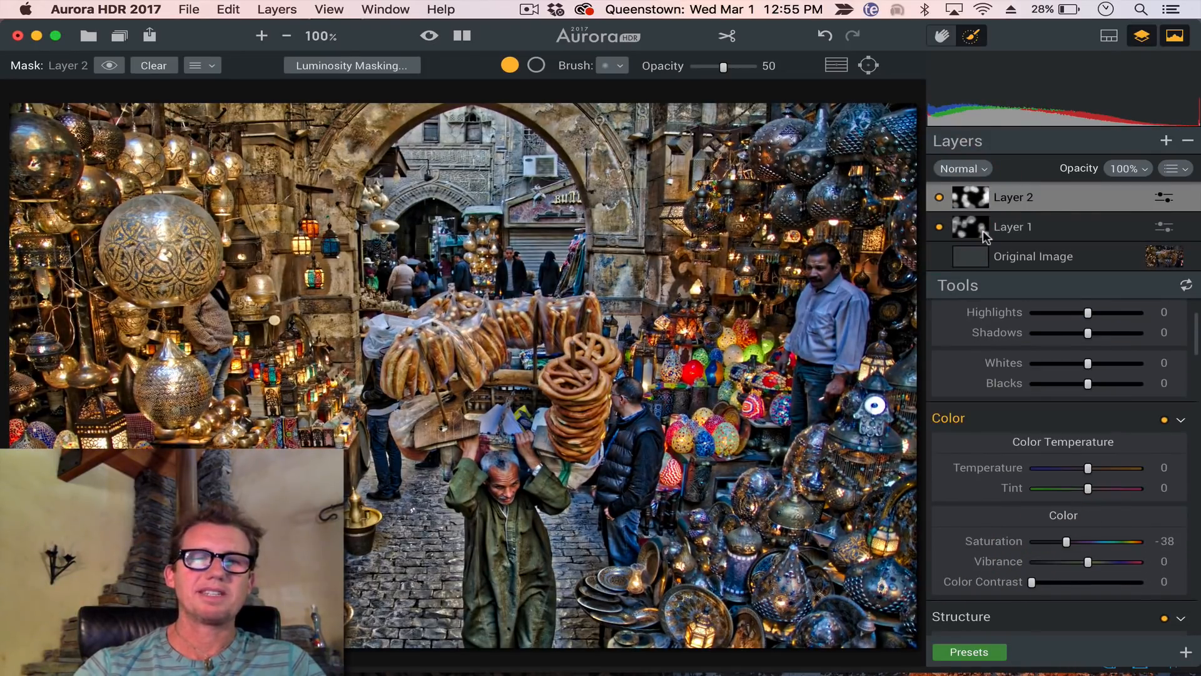
click(149, 36)
click(150, 76)
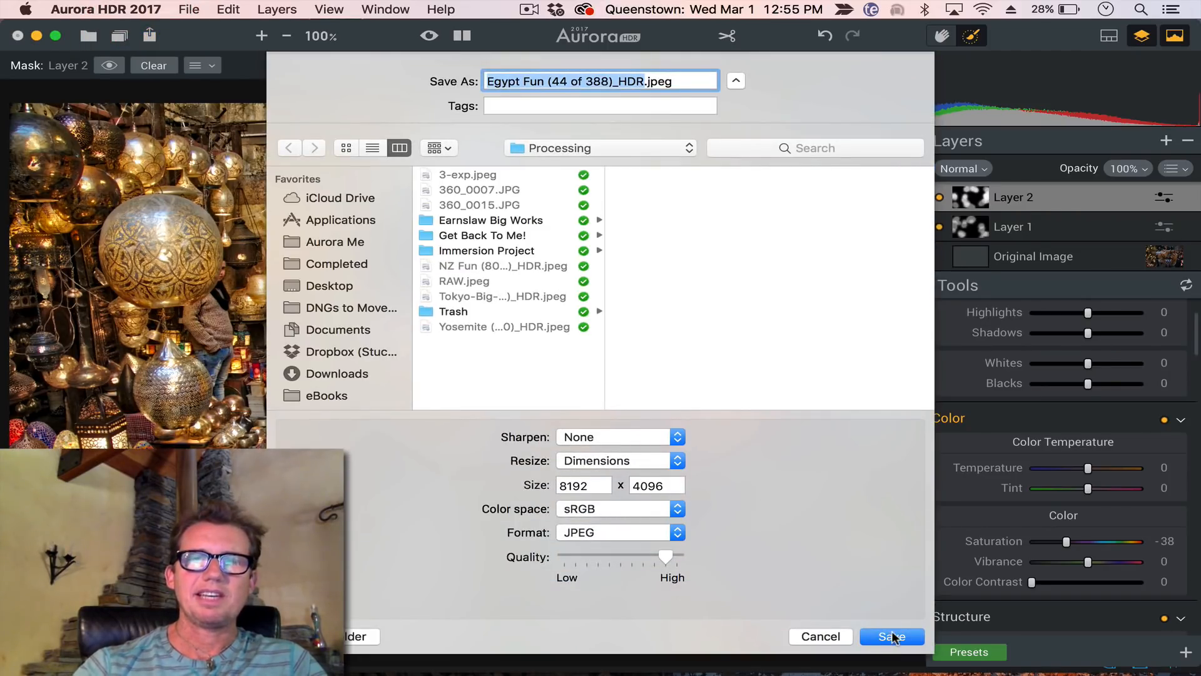
click(893, 636)
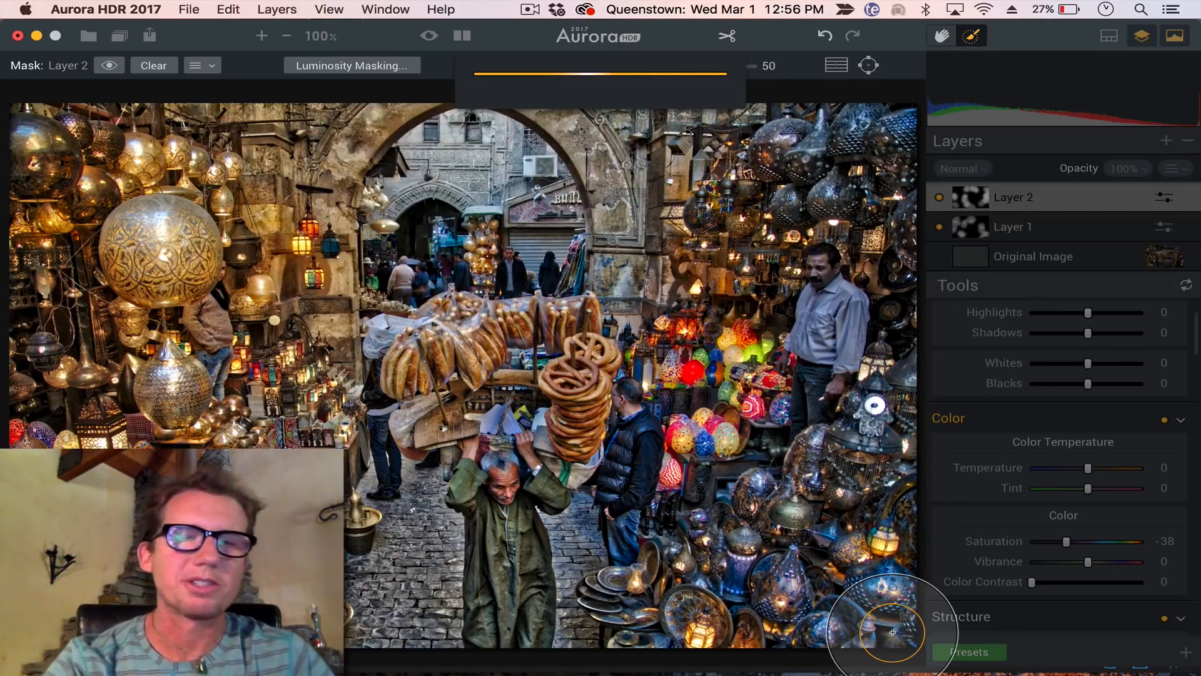
Switch to Finder, open a new window and move the Needs Editing window aside
mouse_move(651, 670)
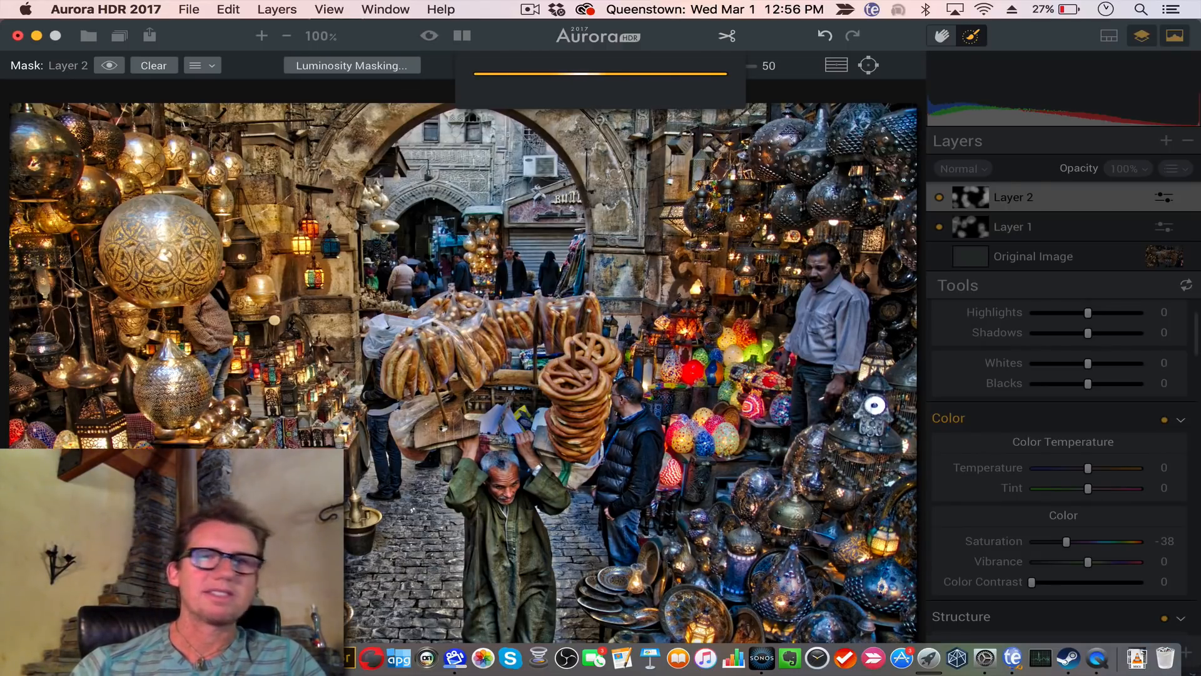
click(36, 658)
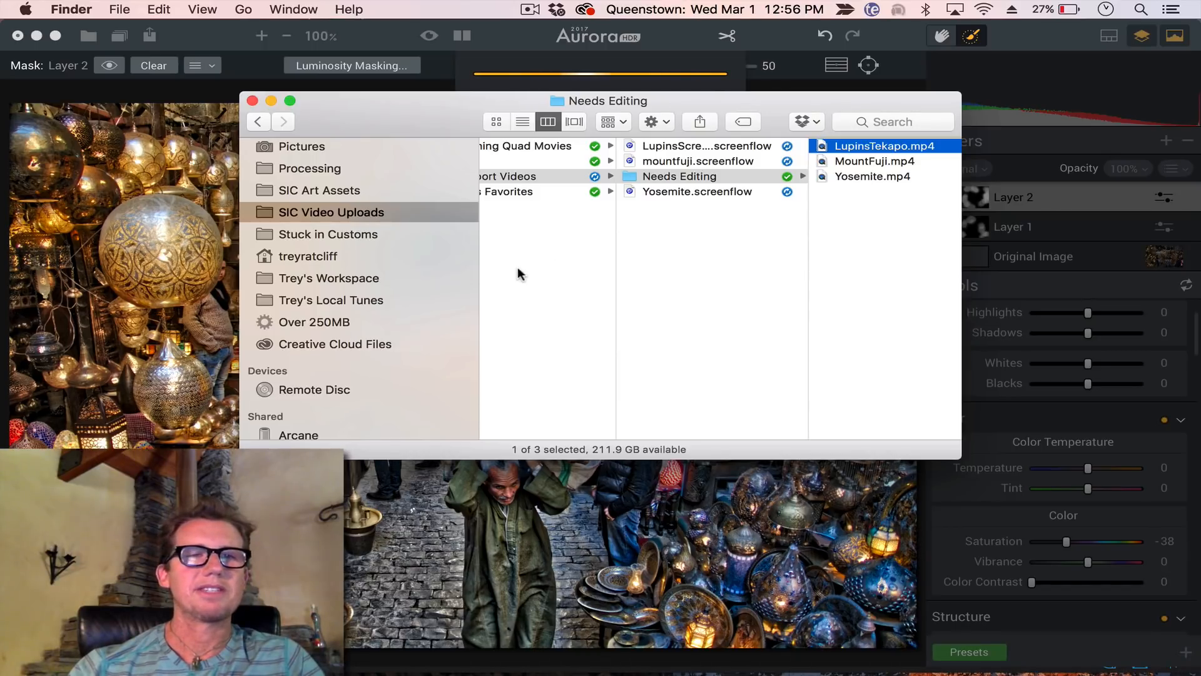
key(super+n)
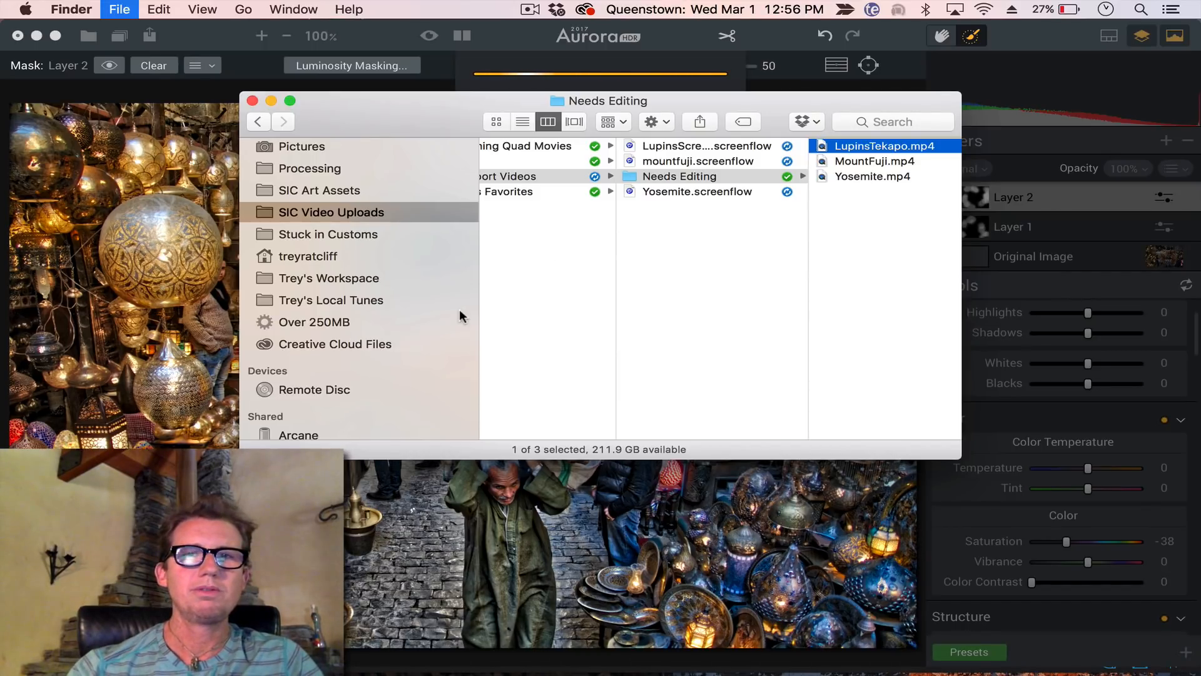
click(348, 183)
drag(403, 117, 332, 142)
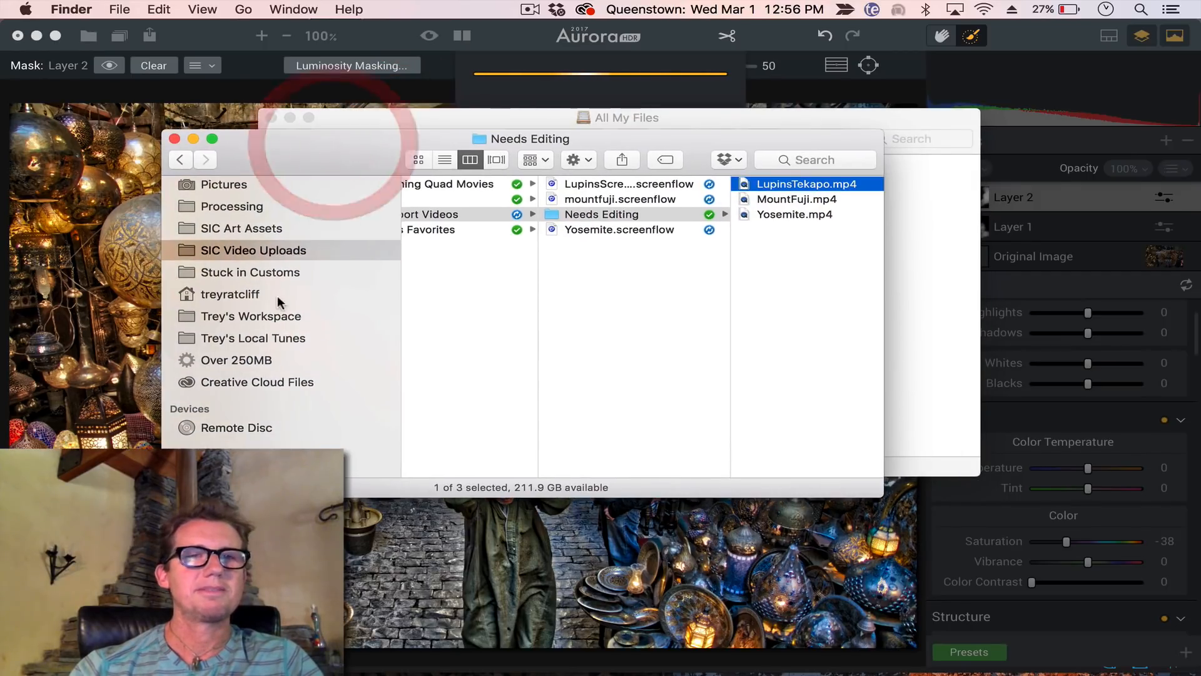
Find the 1280px, 25fps MP4 video in the second Desktop folder, preview it and close the preview
scroll(276, 301, up, 5)
scroll(255, 312, up, 5)
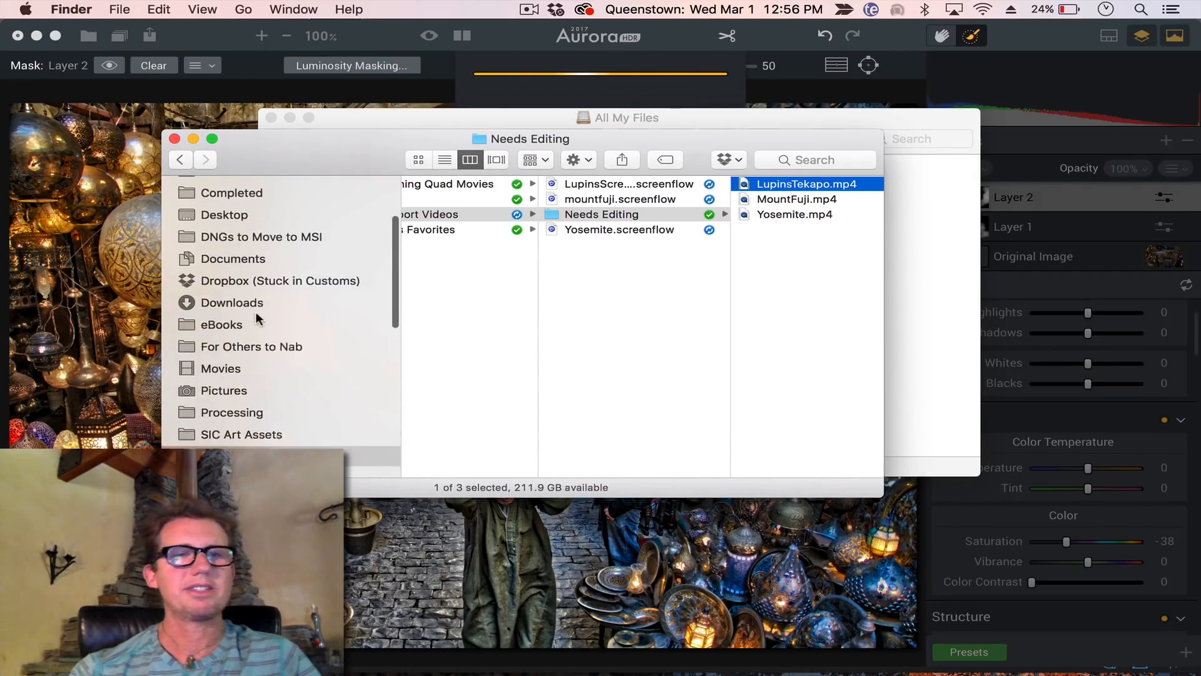
scroll(255, 316, up, 2)
scroll(253, 306, down, 2)
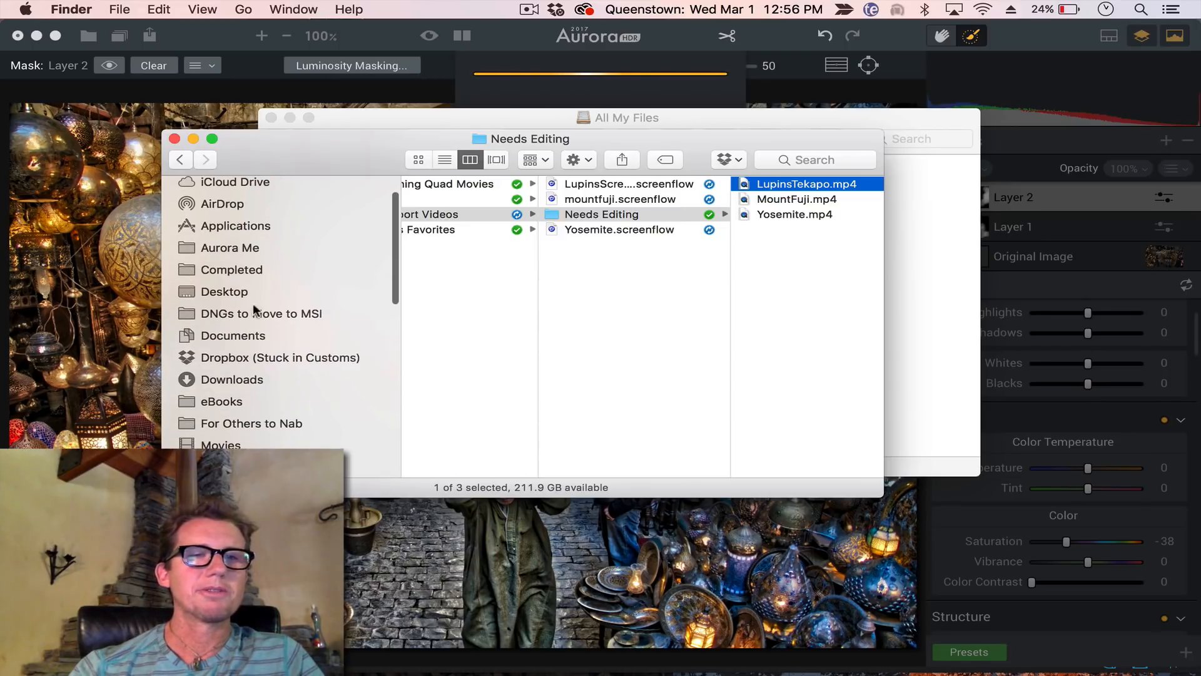
click(243, 291)
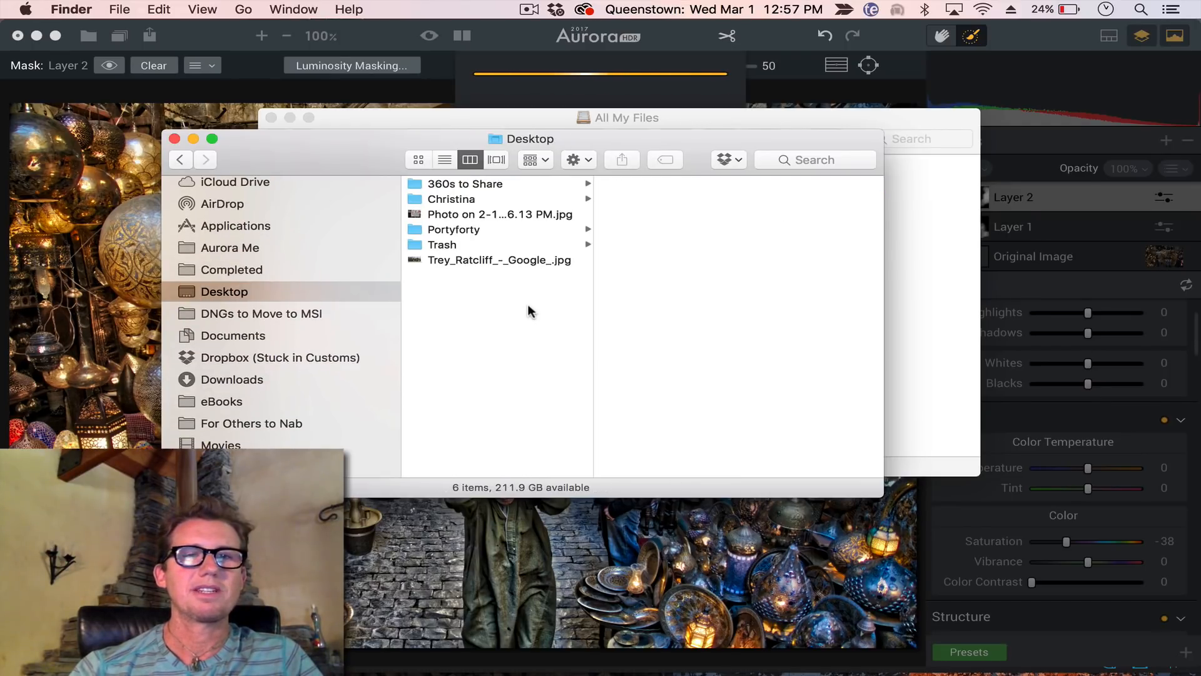
click(504, 200)
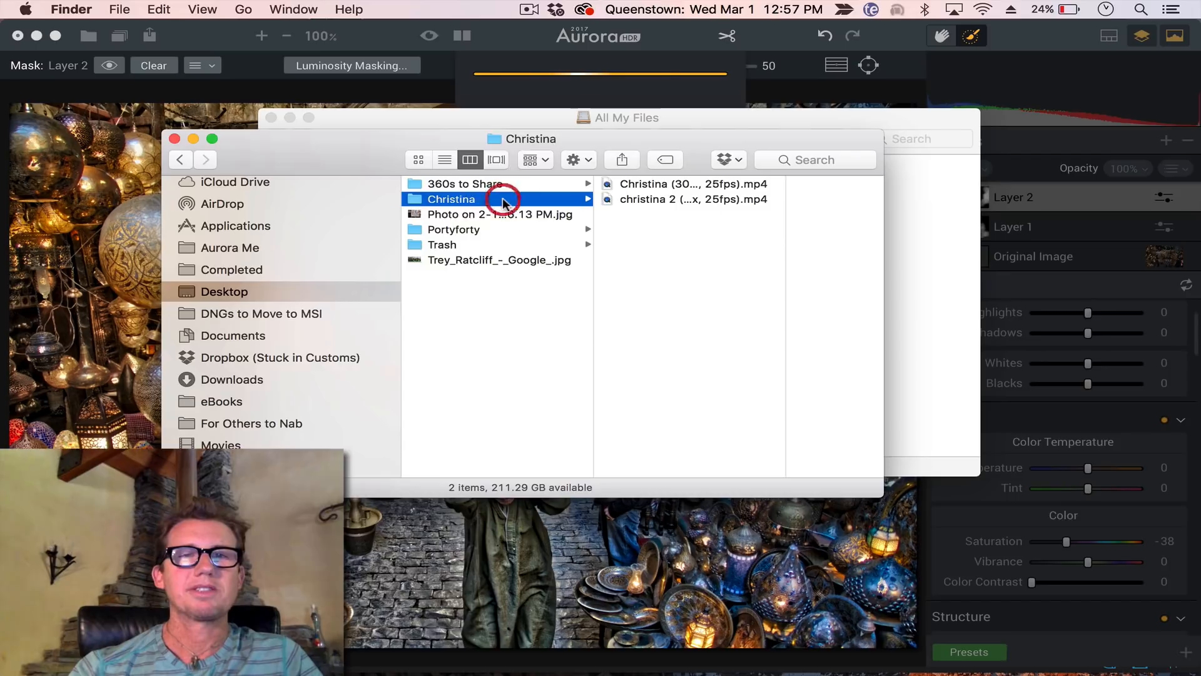
click(646, 199)
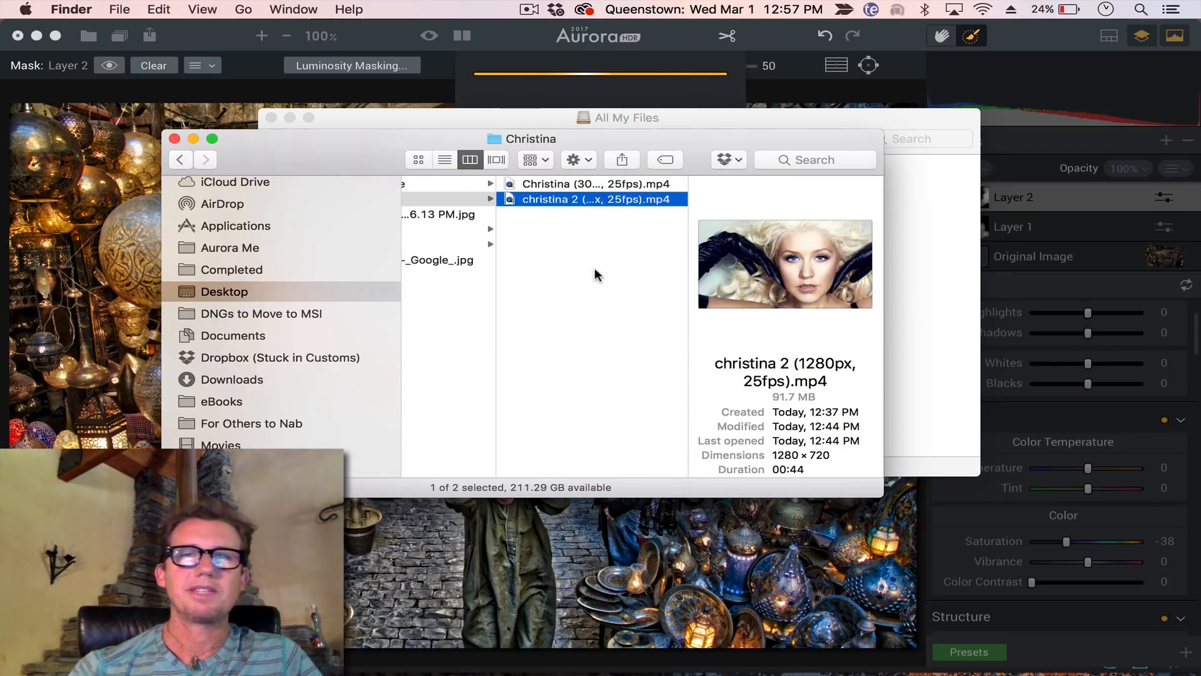
key(space)
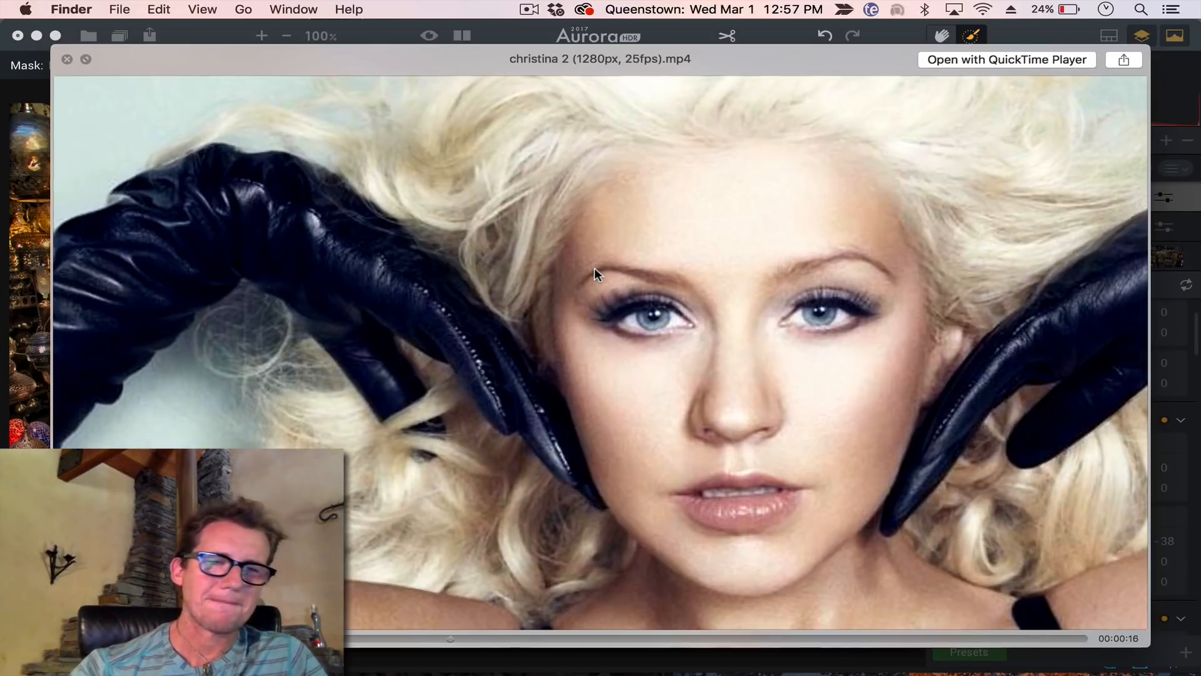
key(space)
Switch to Adobe Bridge and open the Processing folder
key(super+Tab)
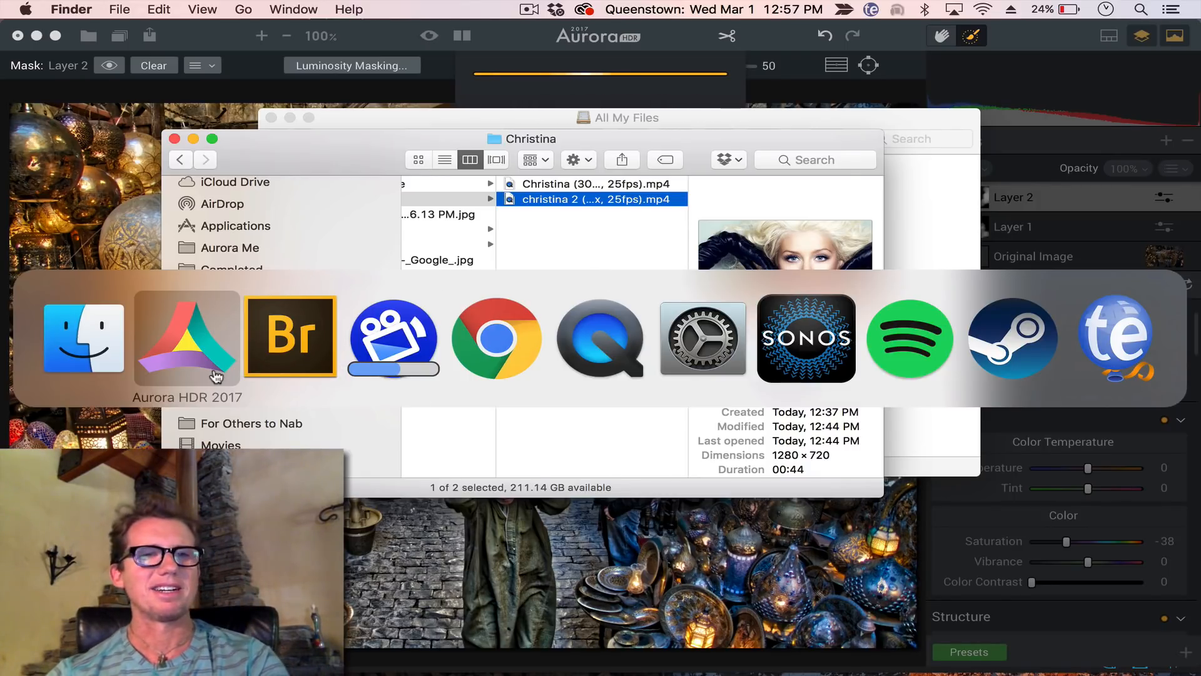
click(302, 355)
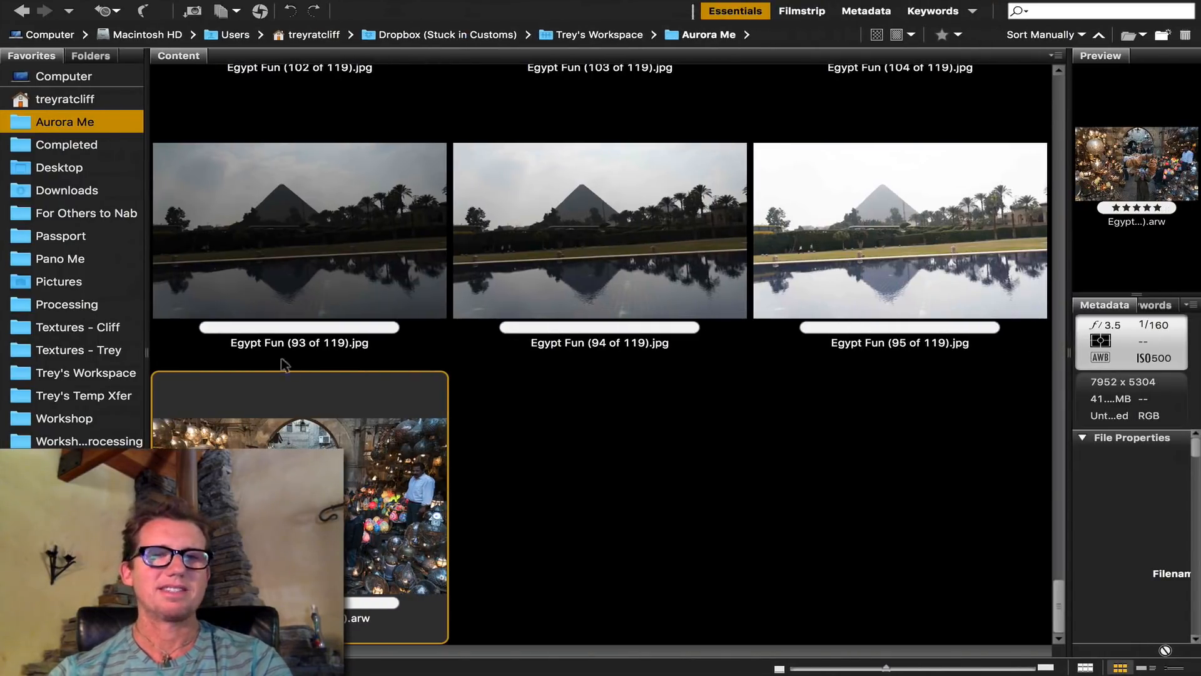
click(554, 451)
click(415, 461)
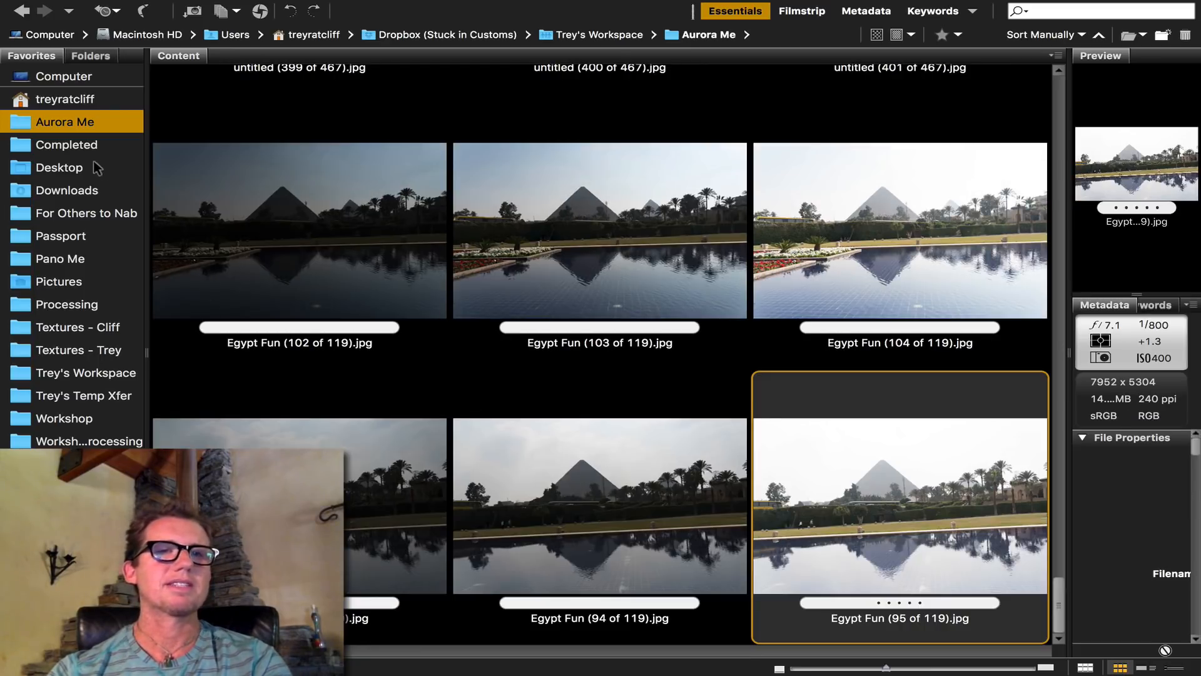
click(84, 307)
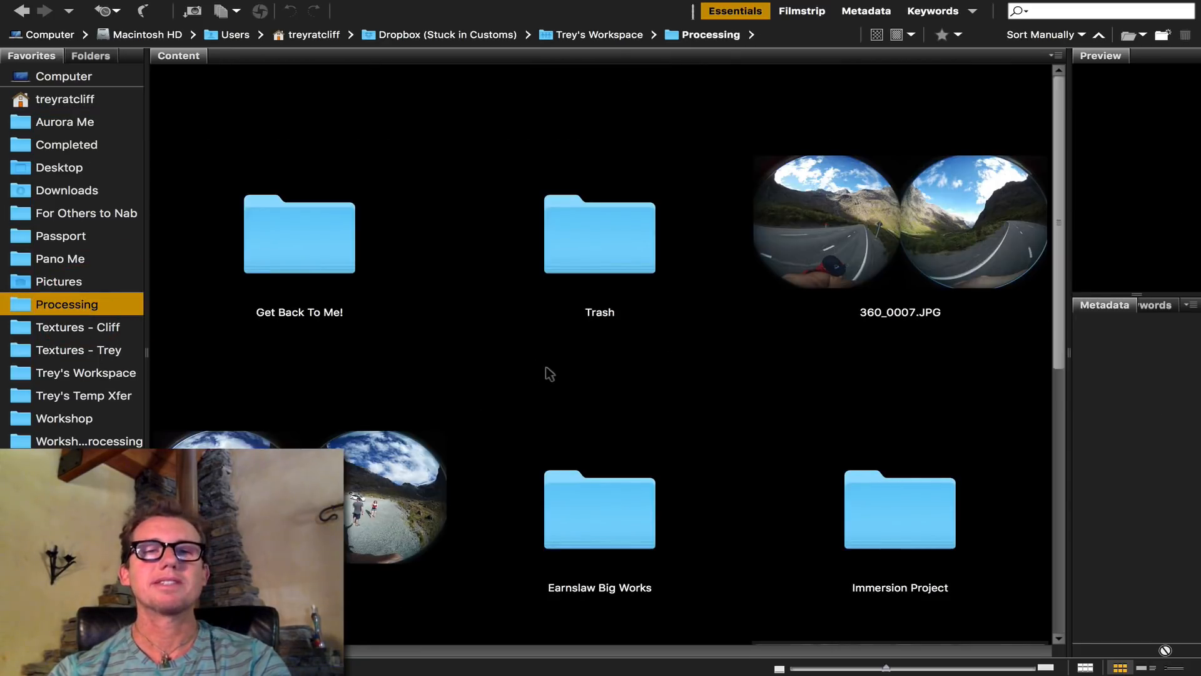
Locate Egypt Fun (44 of 388)_HDR.jpeg among the Processing images and preview it full screen
drag(1058, 209, 1058, 495)
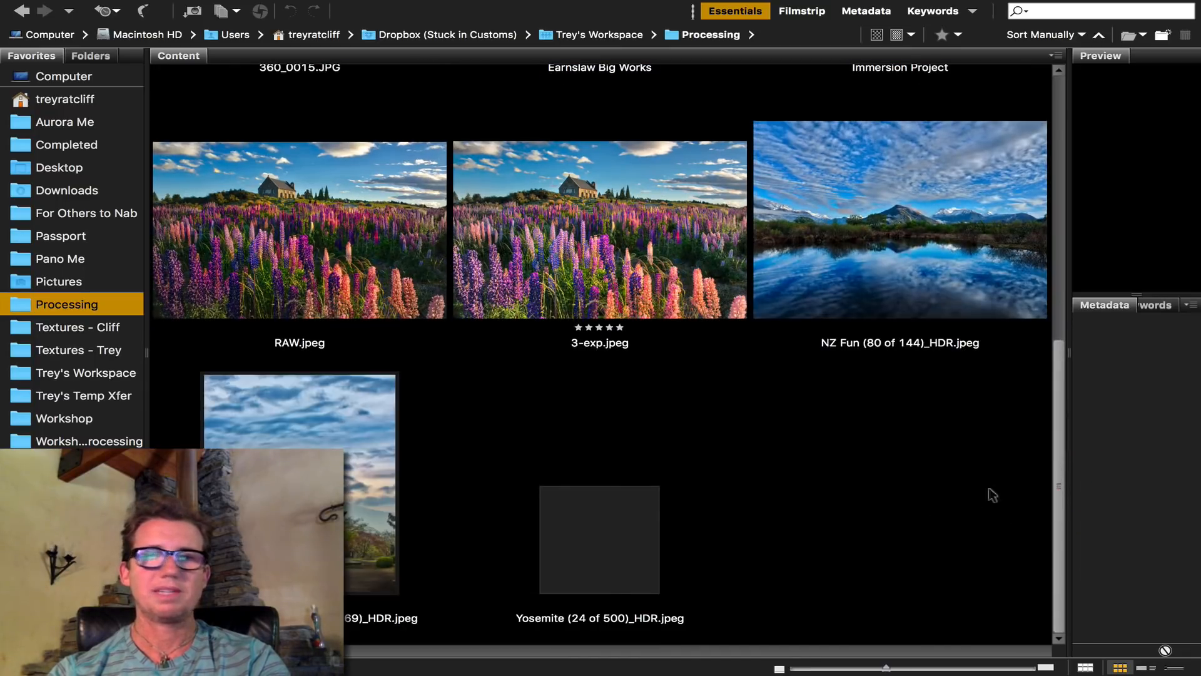
drag(1054, 456, 1027, 522)
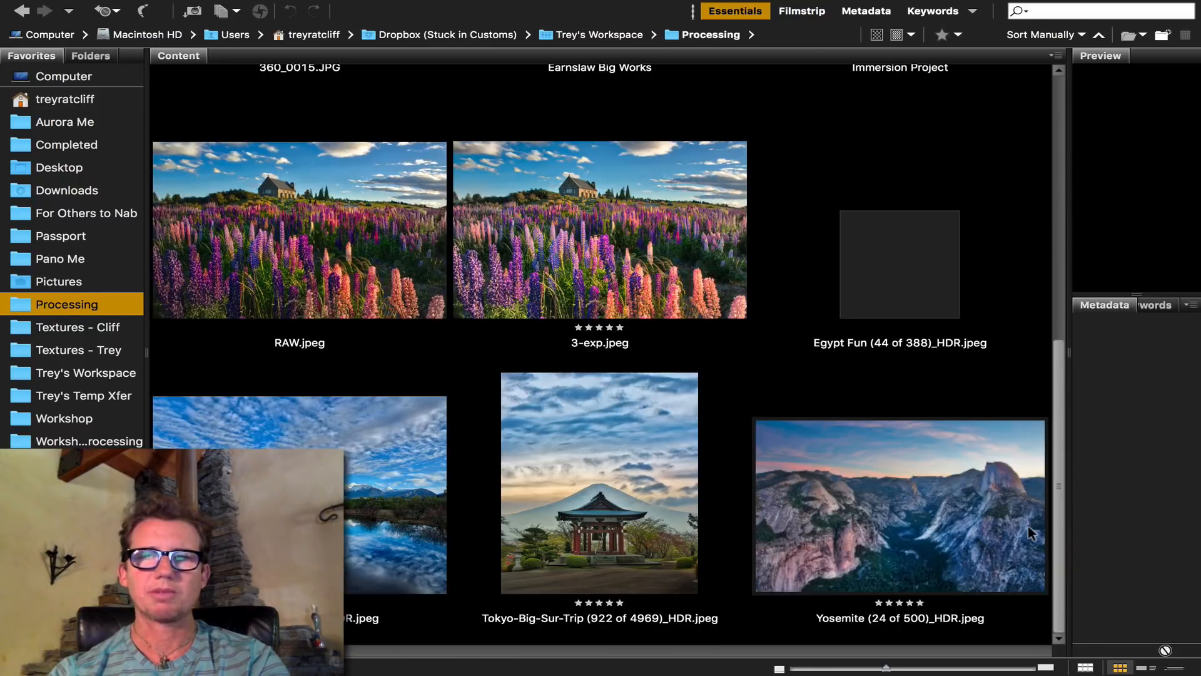
click(917, 273)
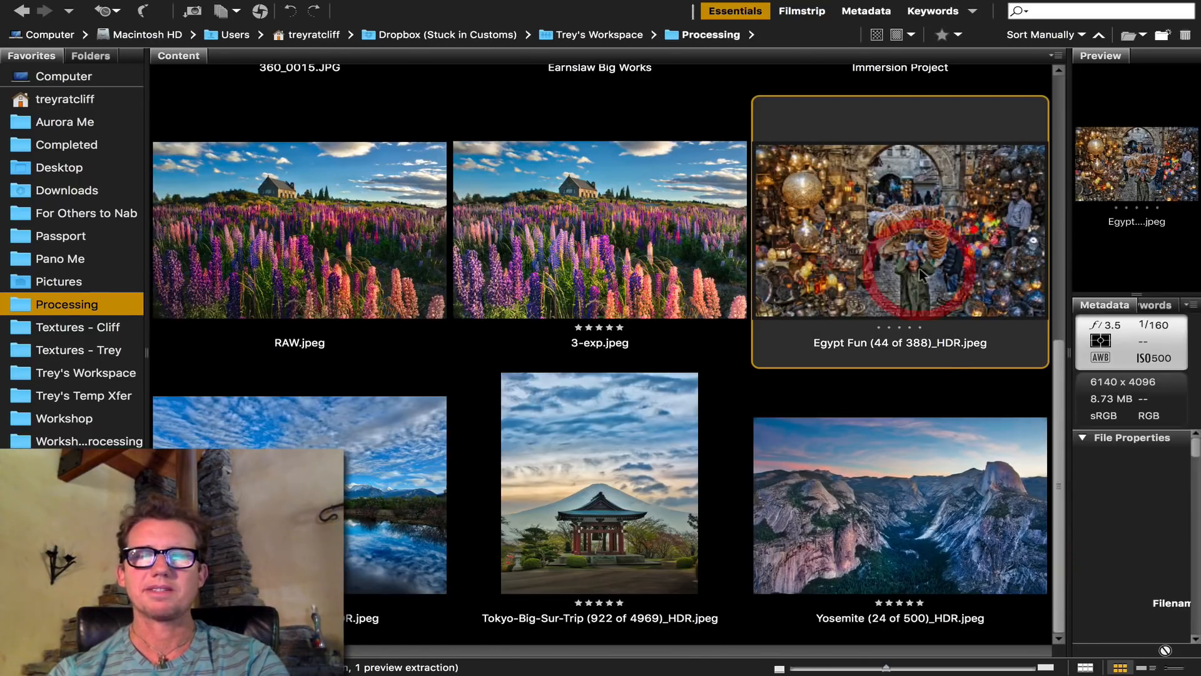
key(space)
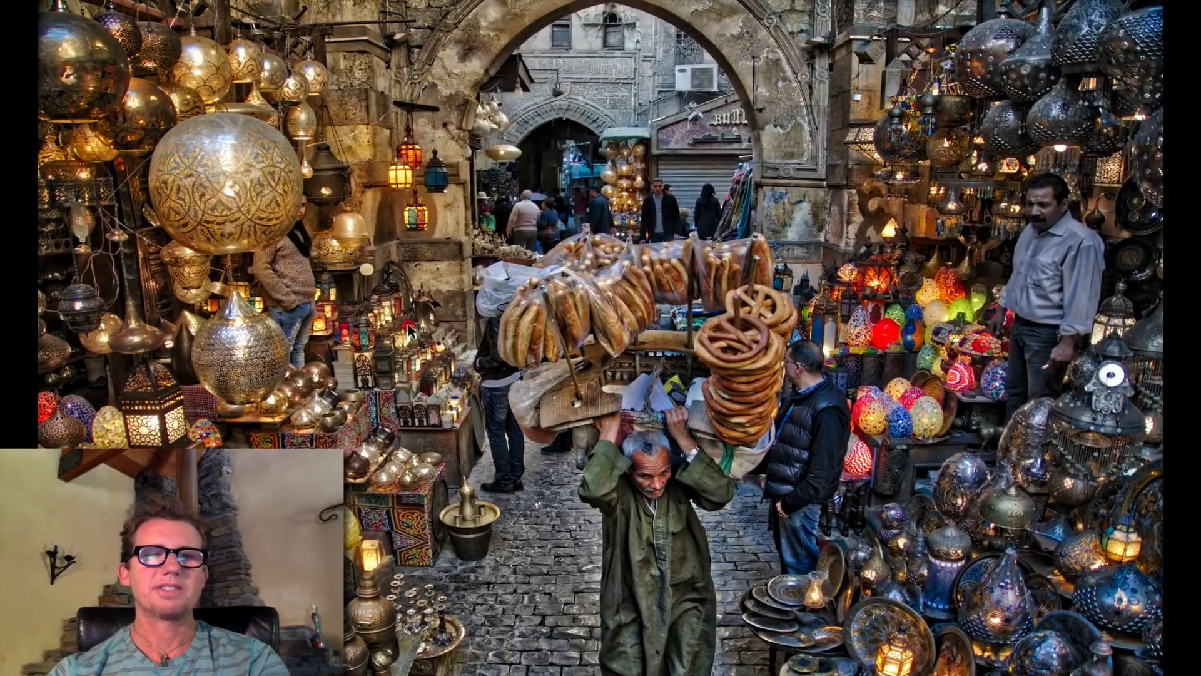
Inspect the market photo's lanterns, bread and people at 100% magnification, then leave the full-screen preview
click(410, 329)
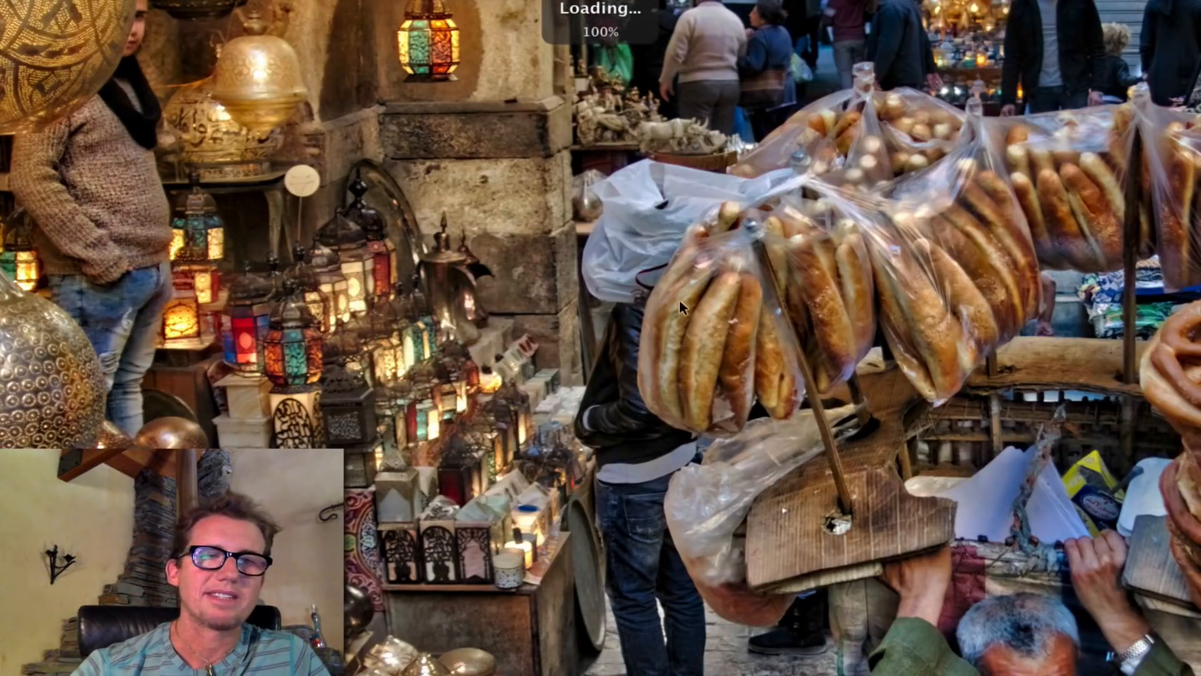
drag(684, 300, 416, 176)
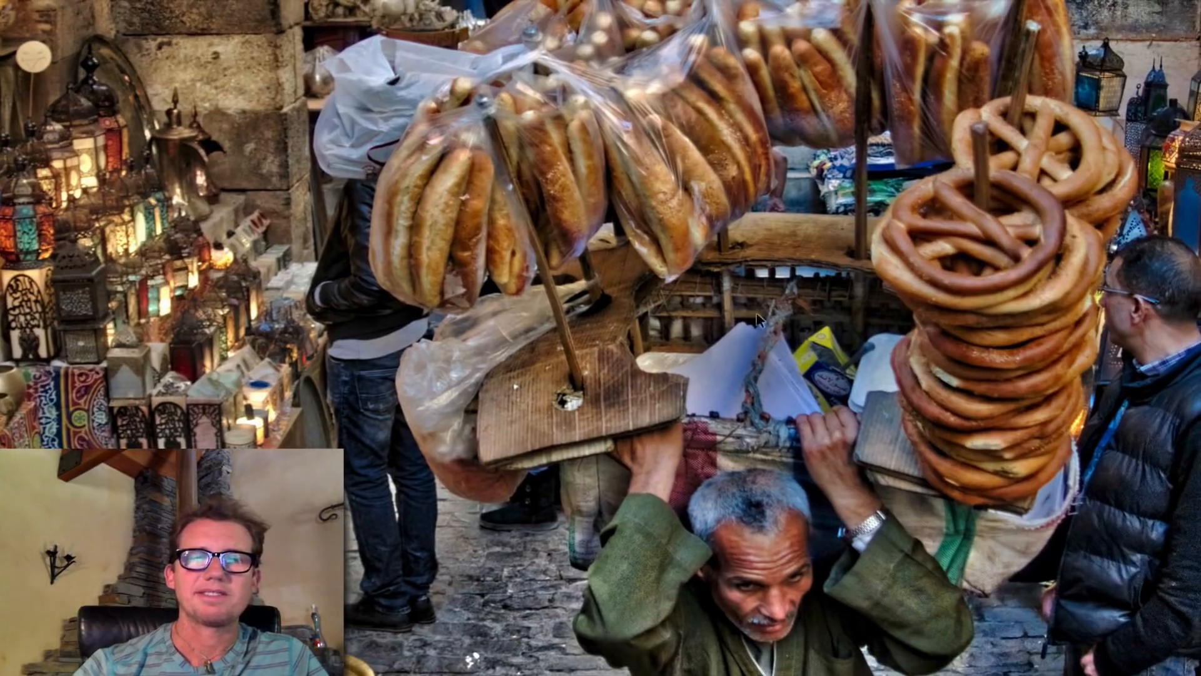
drag(710, 426, 380, 291)
drag(821, 100, 498, 313)
drag(719, 177, 672, 467)
drag(482, 368, 606, 383)
drag(314, 393, 635, 227)
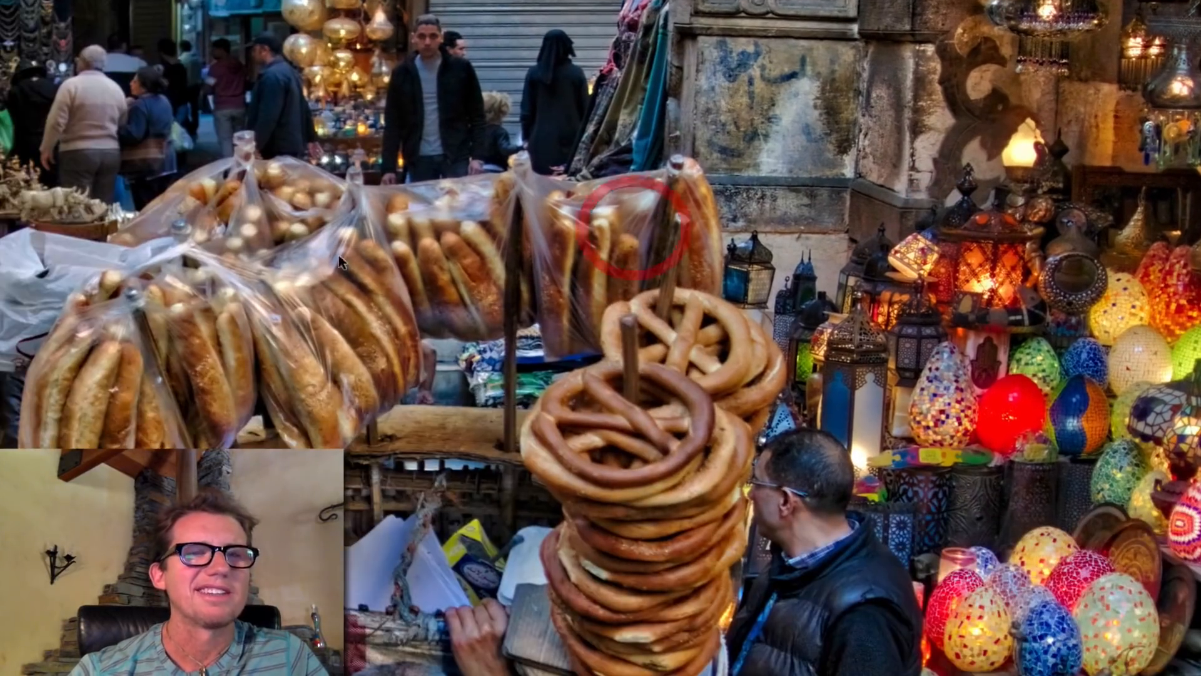
drag(338, 255, 703, 314)
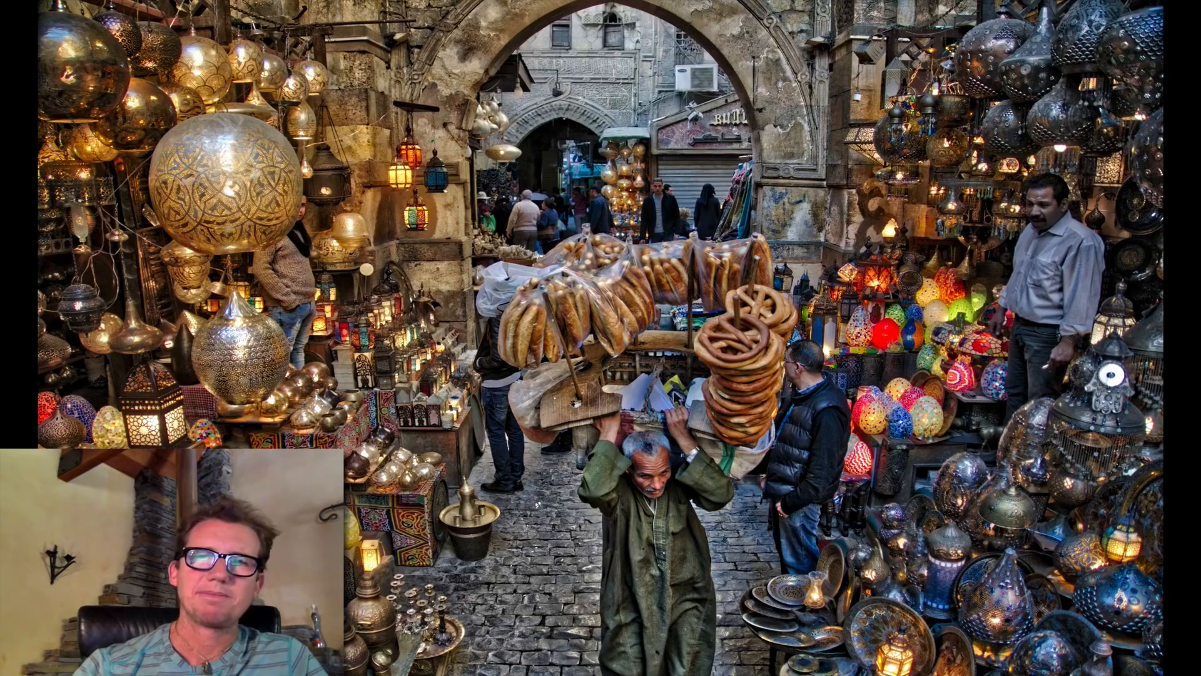
click(688, 444)
key(Escape)
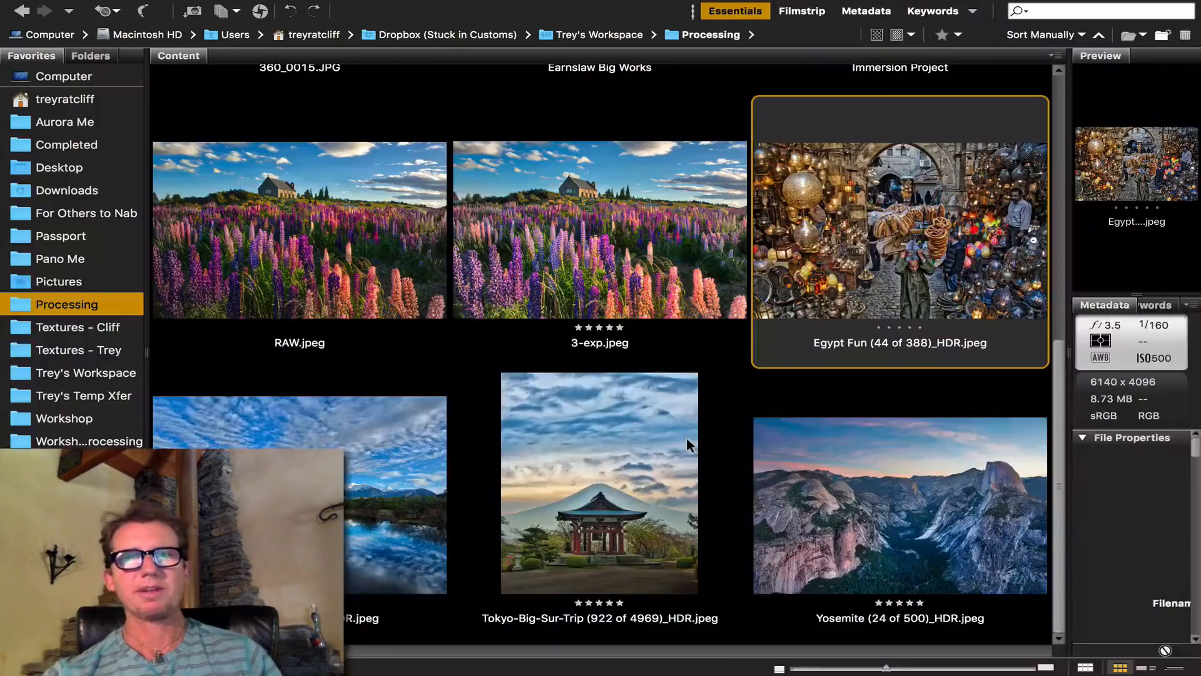